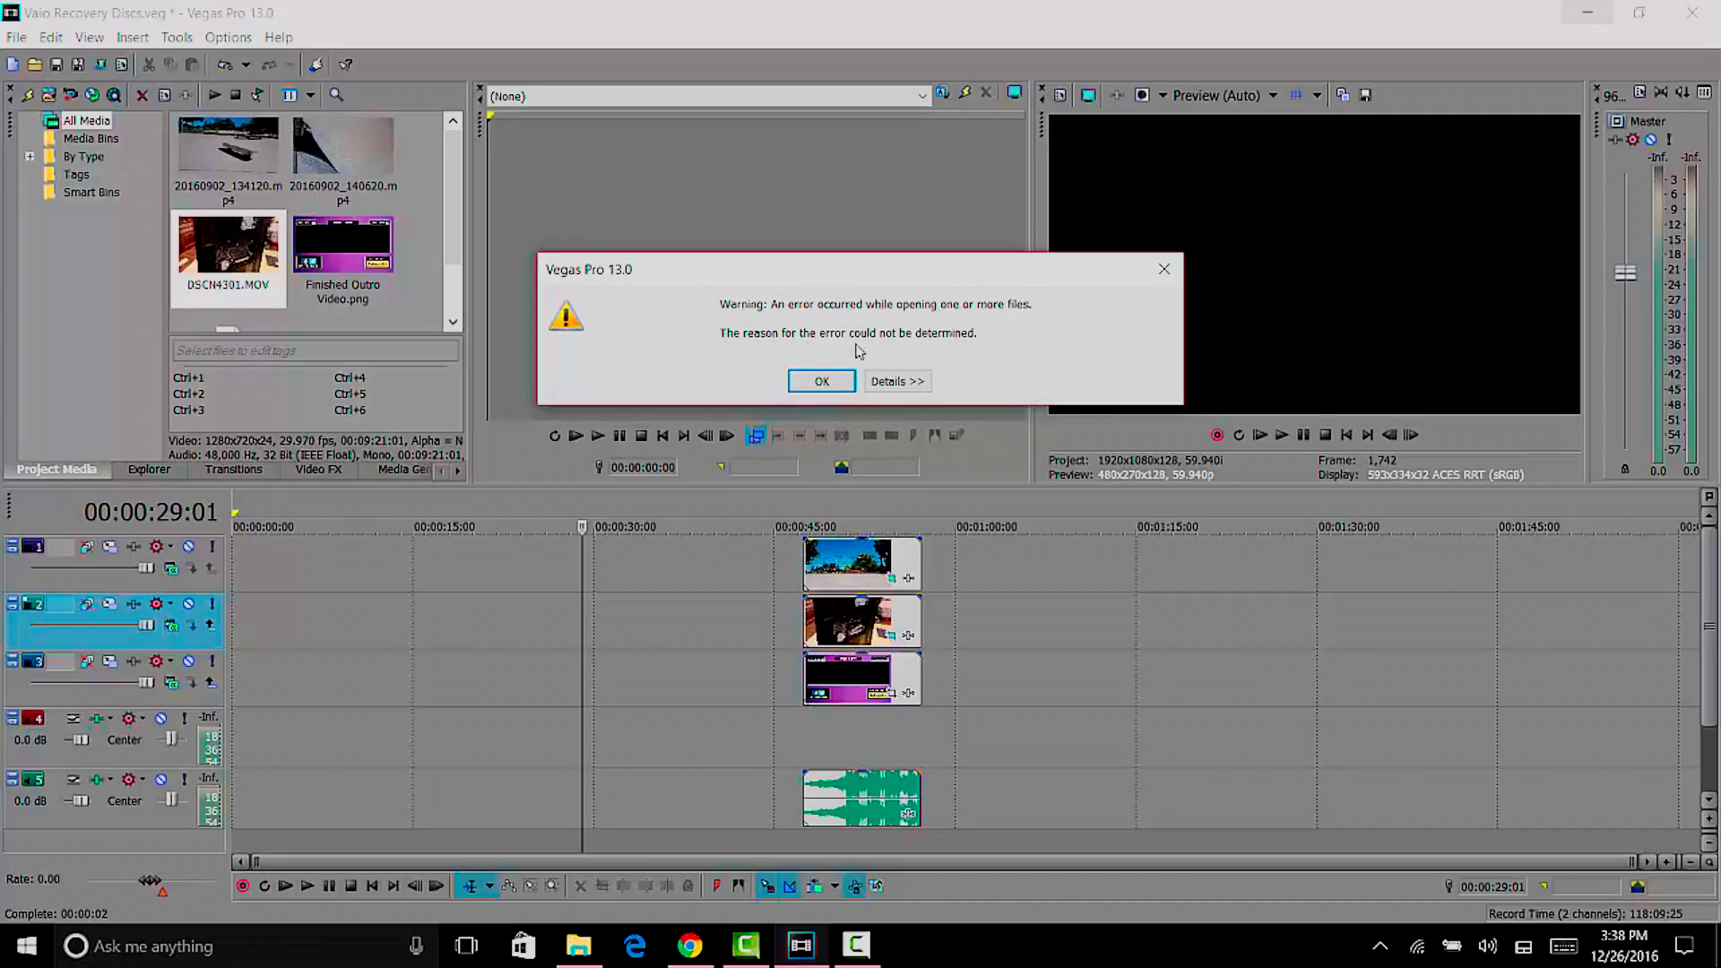
Dismiss the file-opening error, switch to Chrome, and review the HandBrake download page and the batch conversion tutorial
left_click(826, 385)
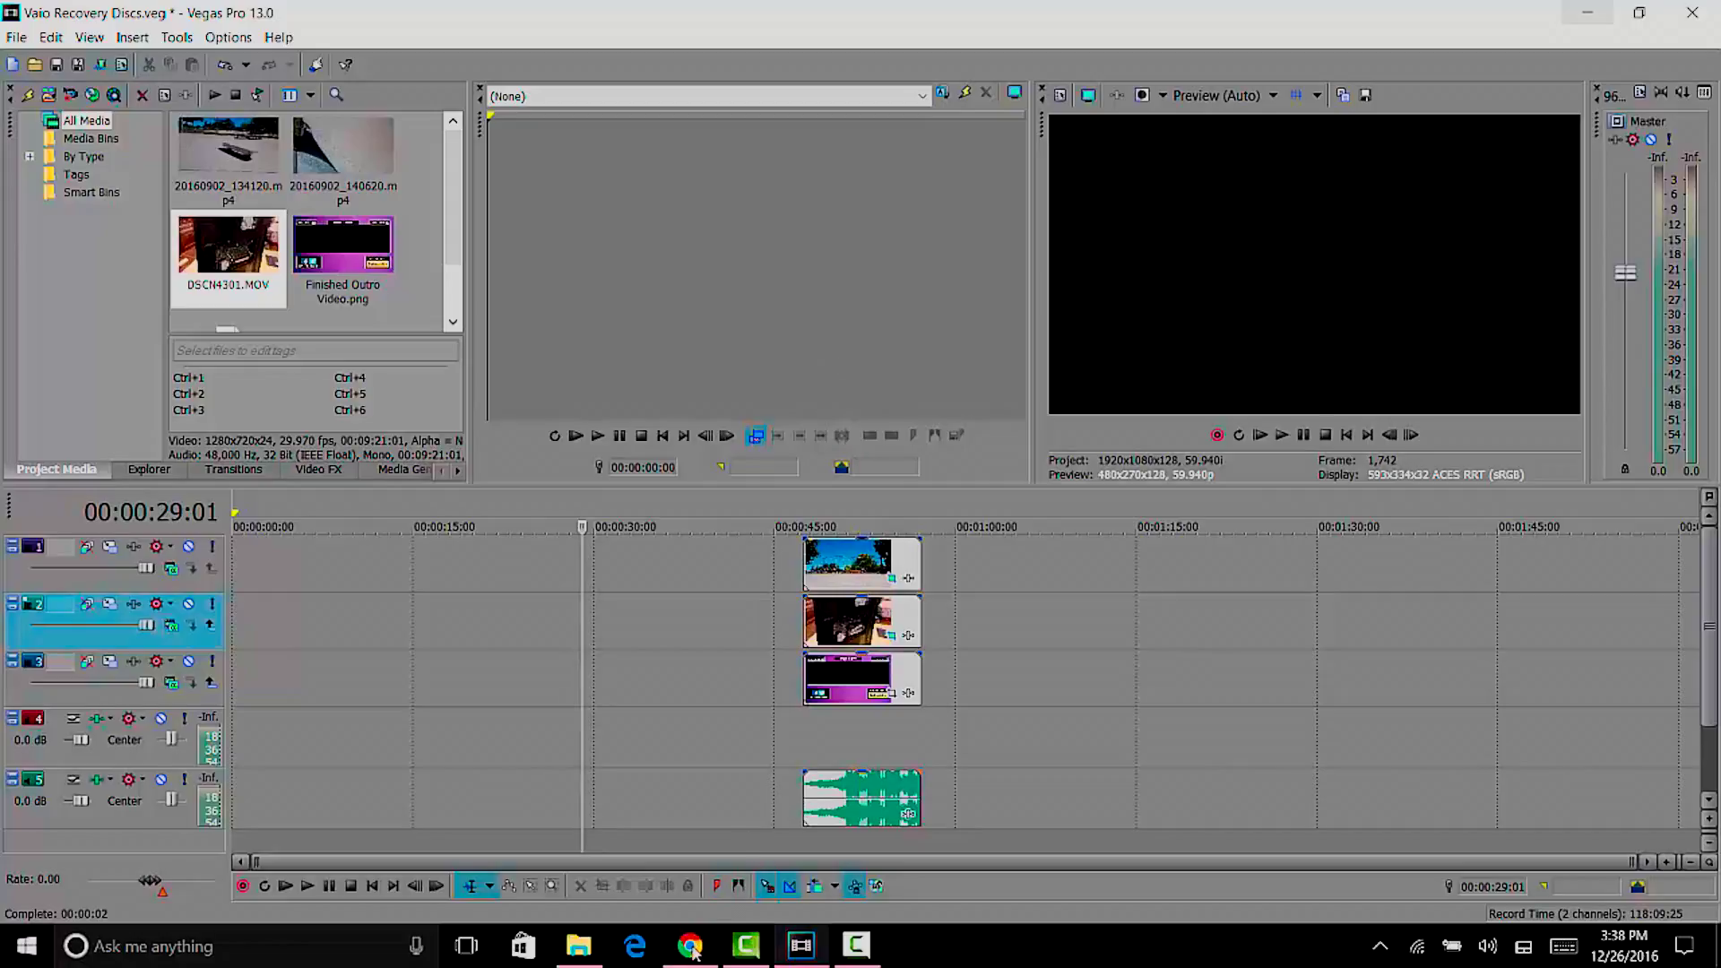
mouse_move(690, 946)
left_click(704, 882)
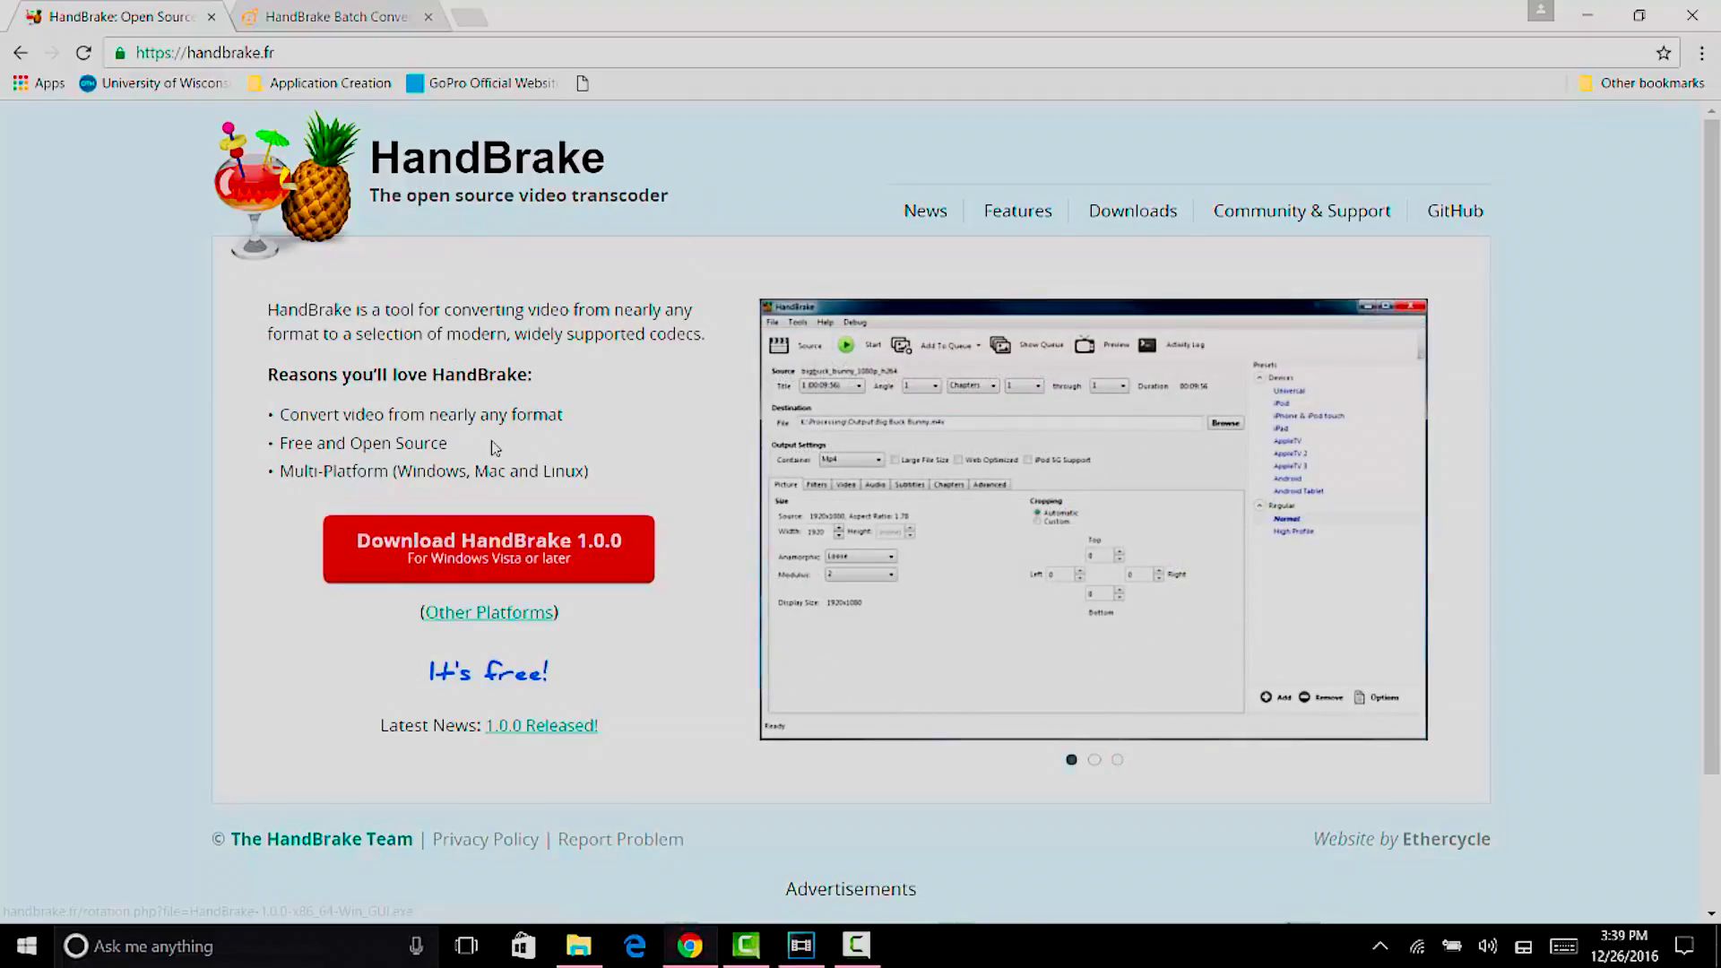
left_click(343, 18)
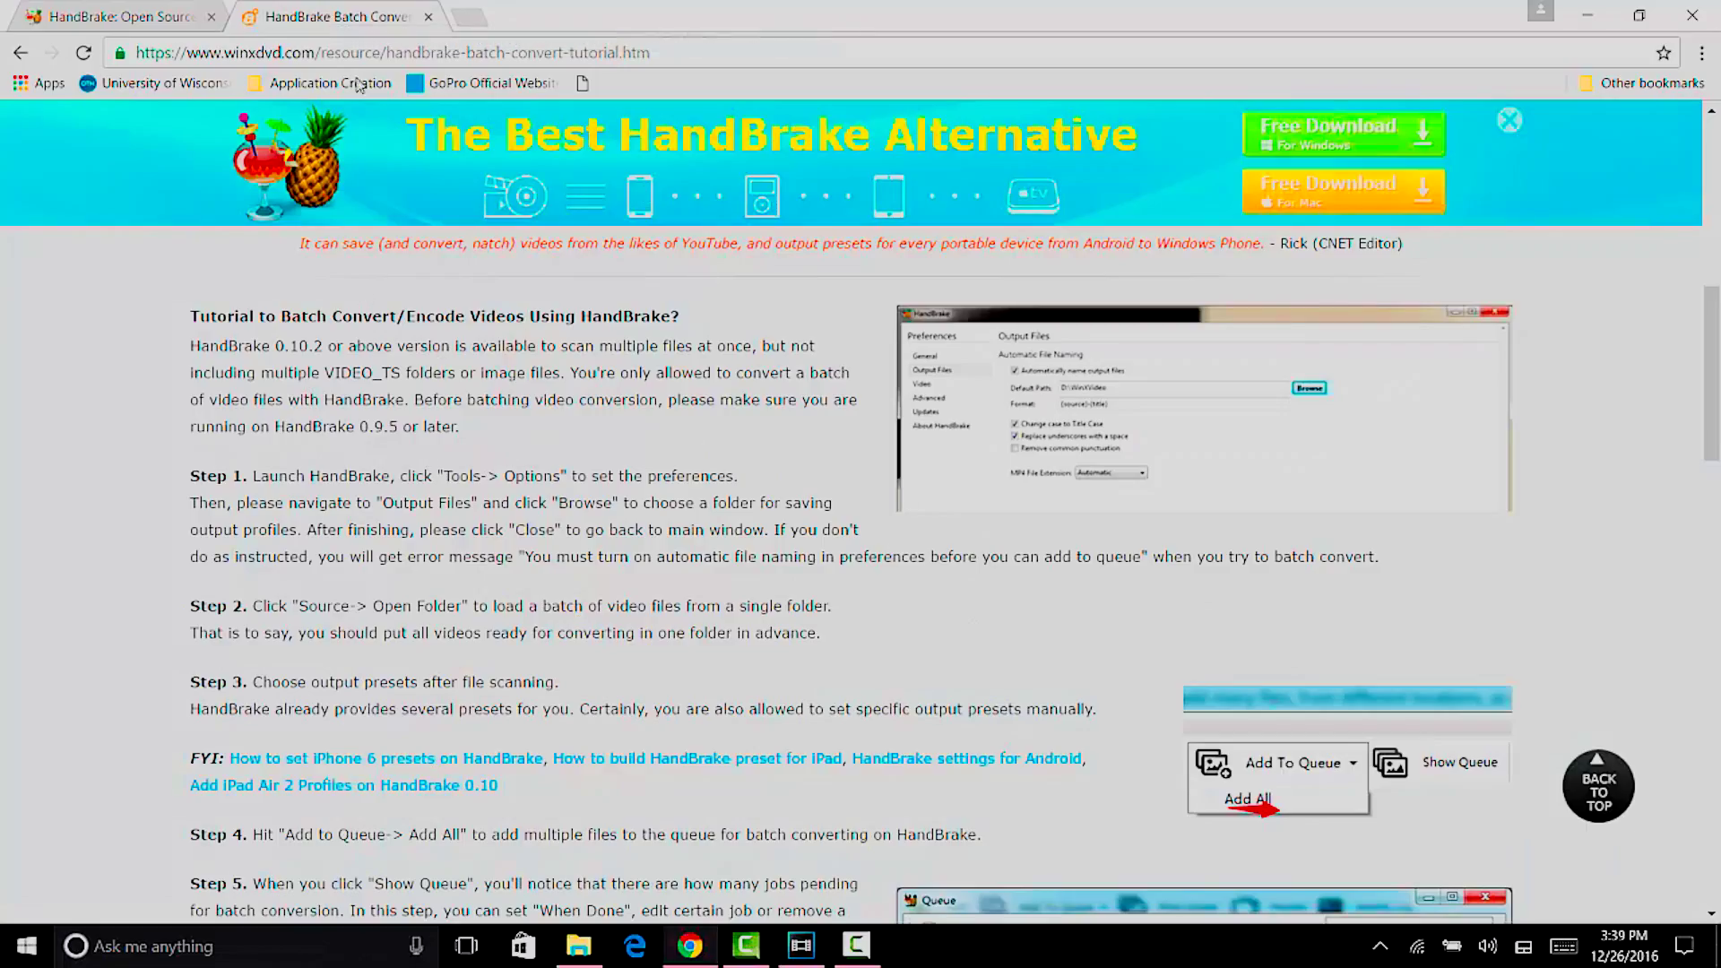
left_click(165, 13)
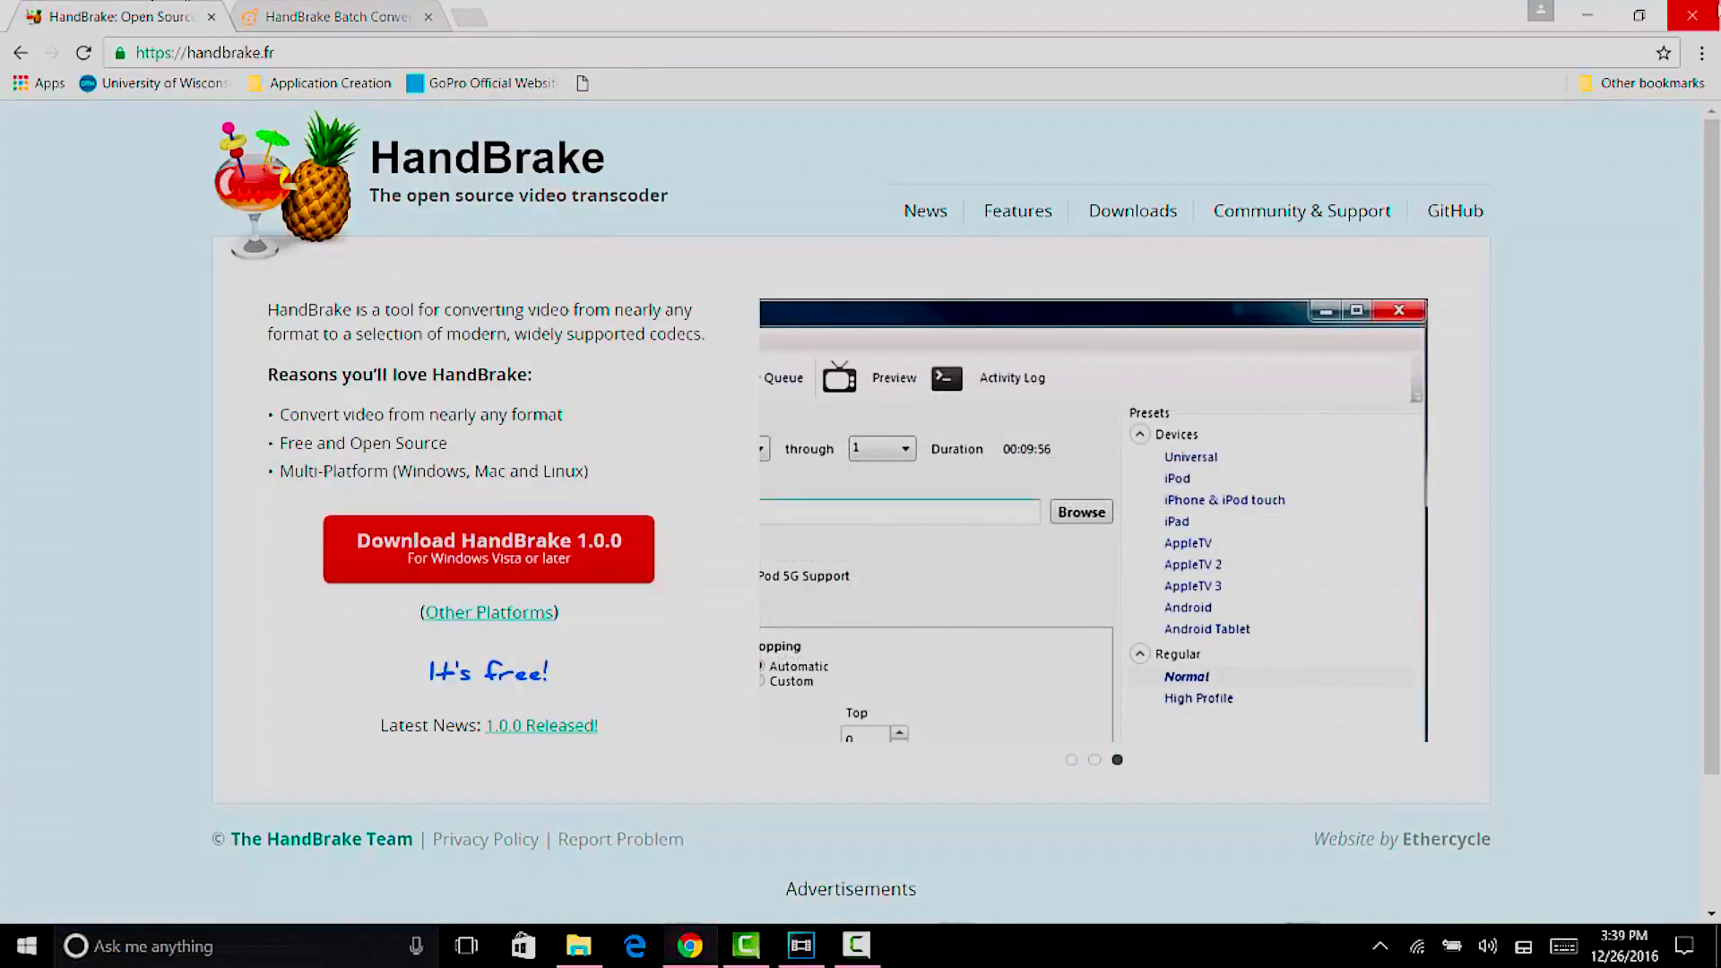
Minimize Chrome and Vegas Pro, and launch HandBrake from the desktop without choosing a source yet
left_click(1587, 16)
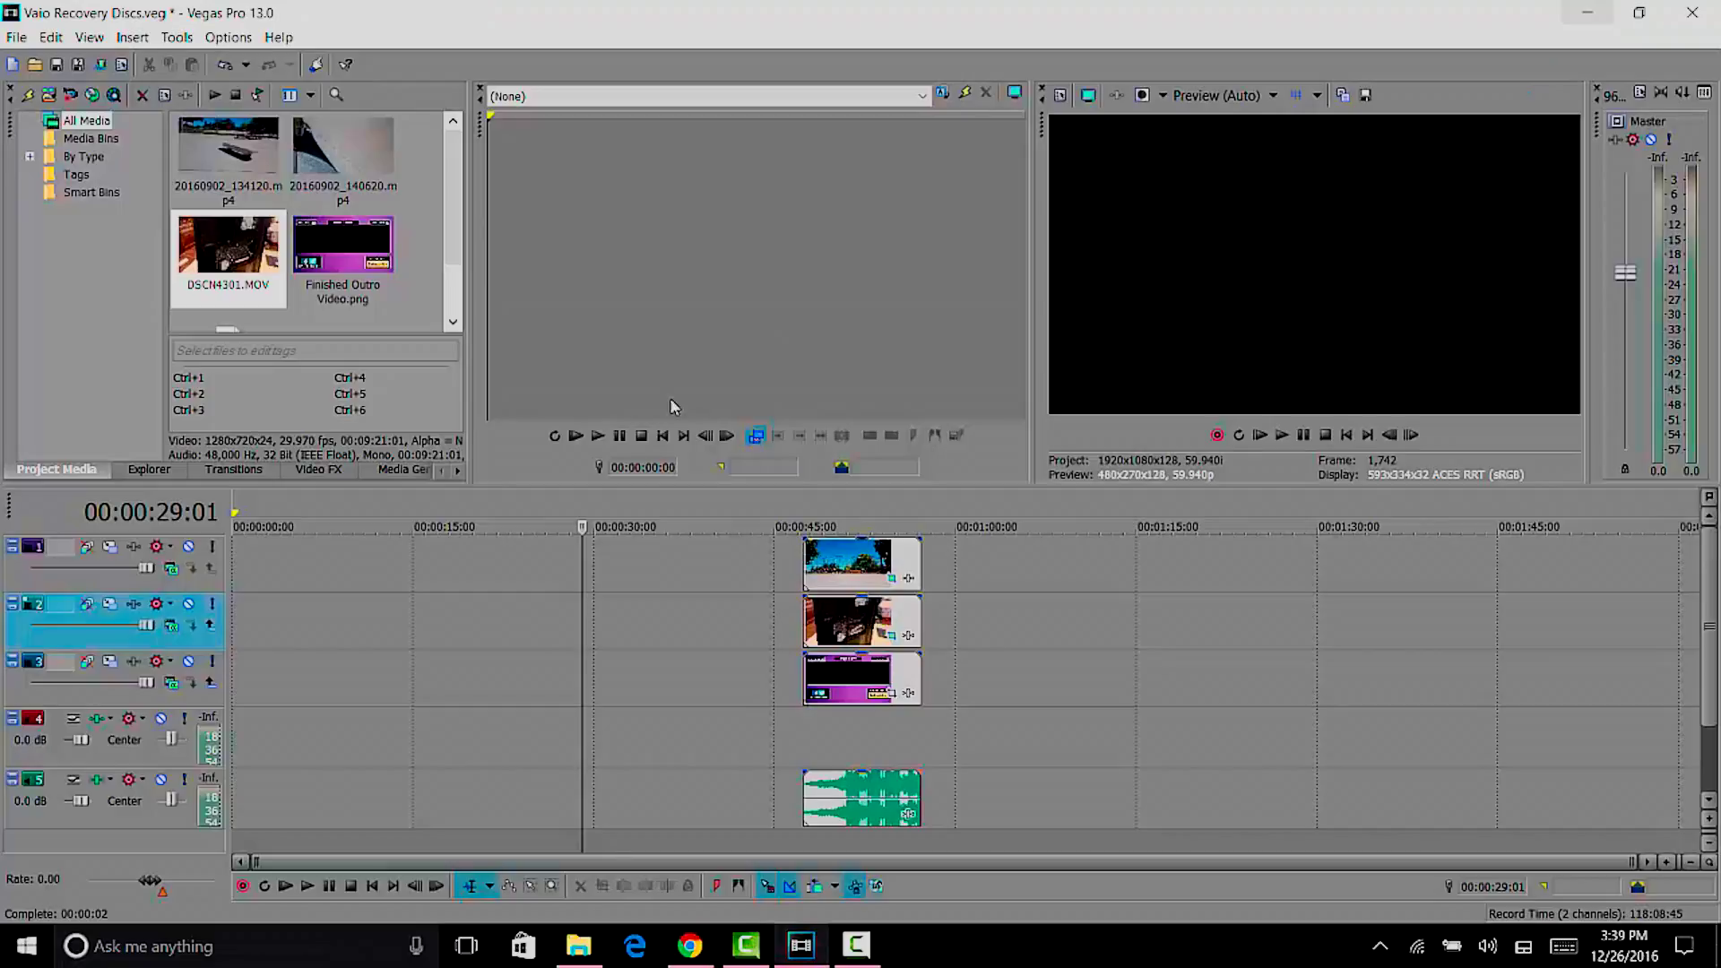
left_click(1587, 13)
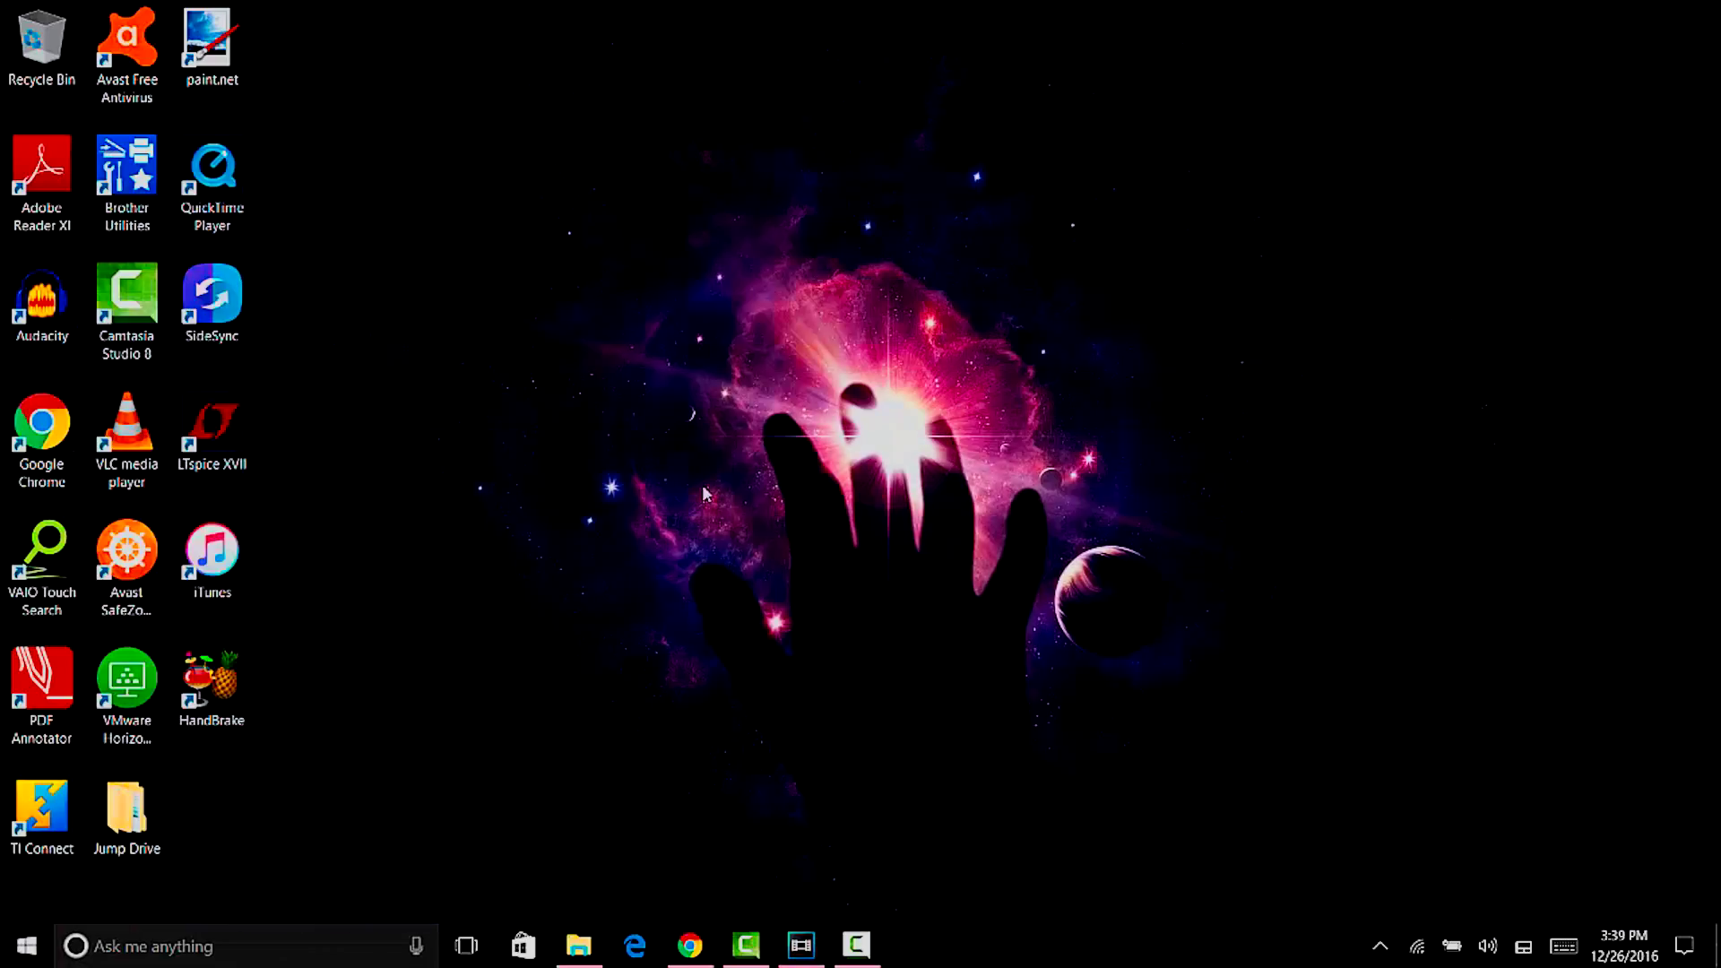
double_click(222, 683)
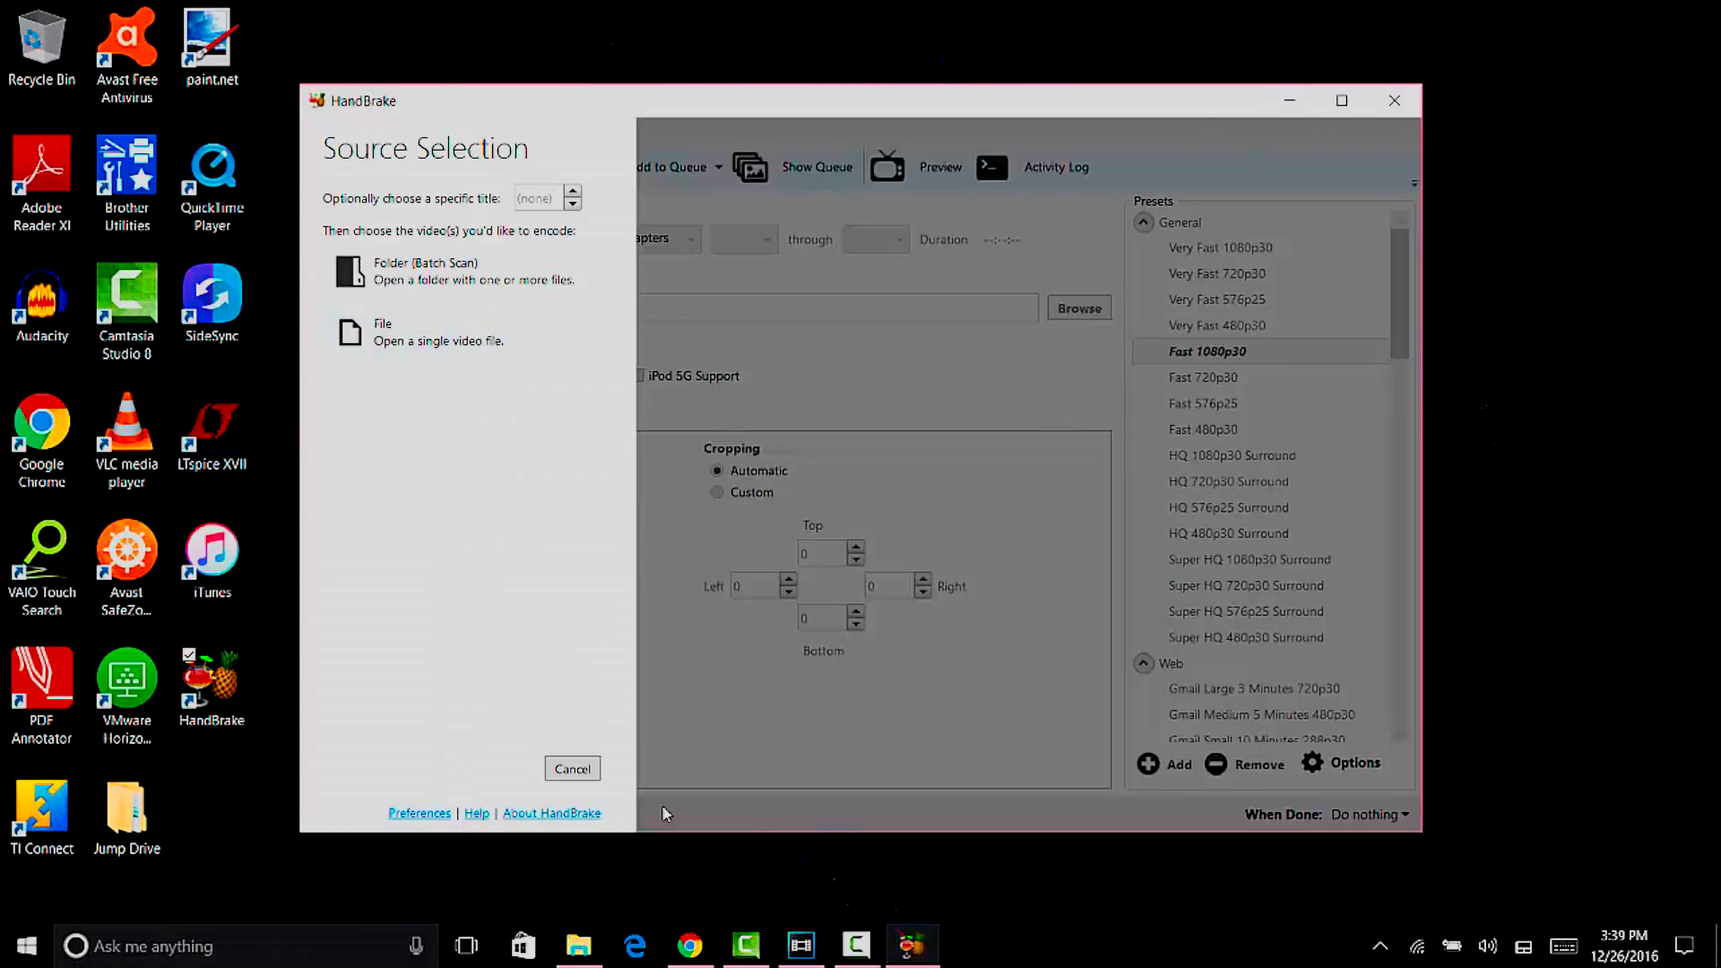
left_click(573, 769)
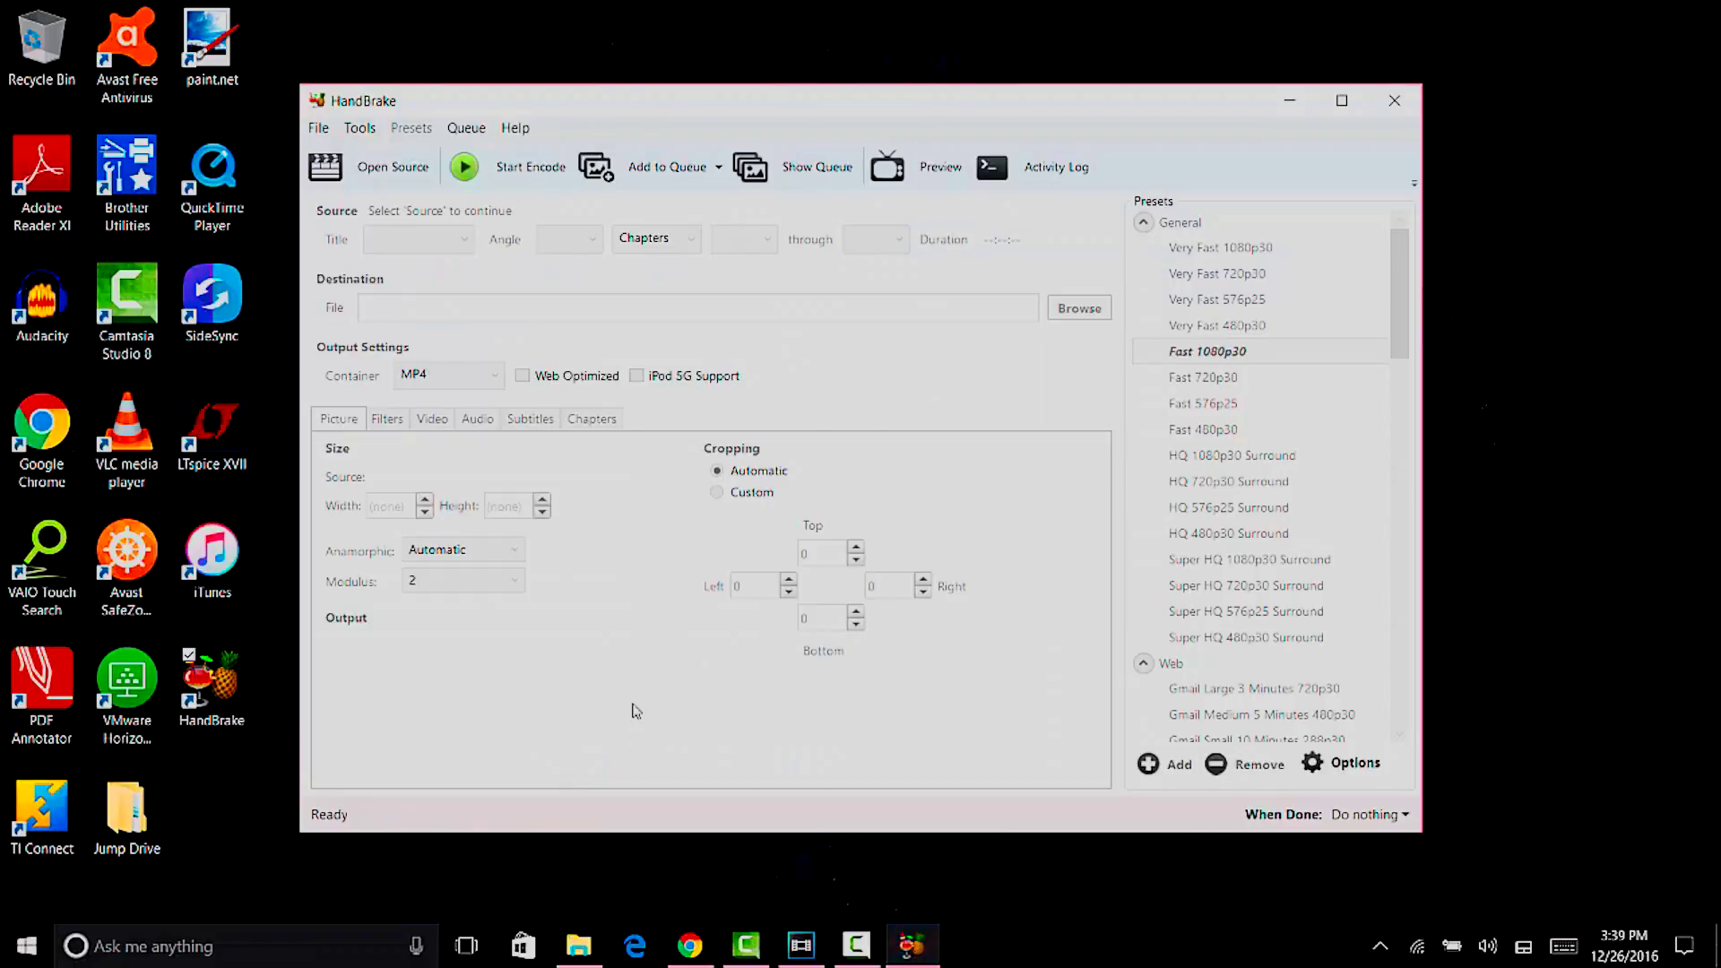
Set the default path for automatically named output files to the Converted folder in the preferences and return to the main window
left_click(363, 132)
left_click(269, 210)
left_click(386, 231)
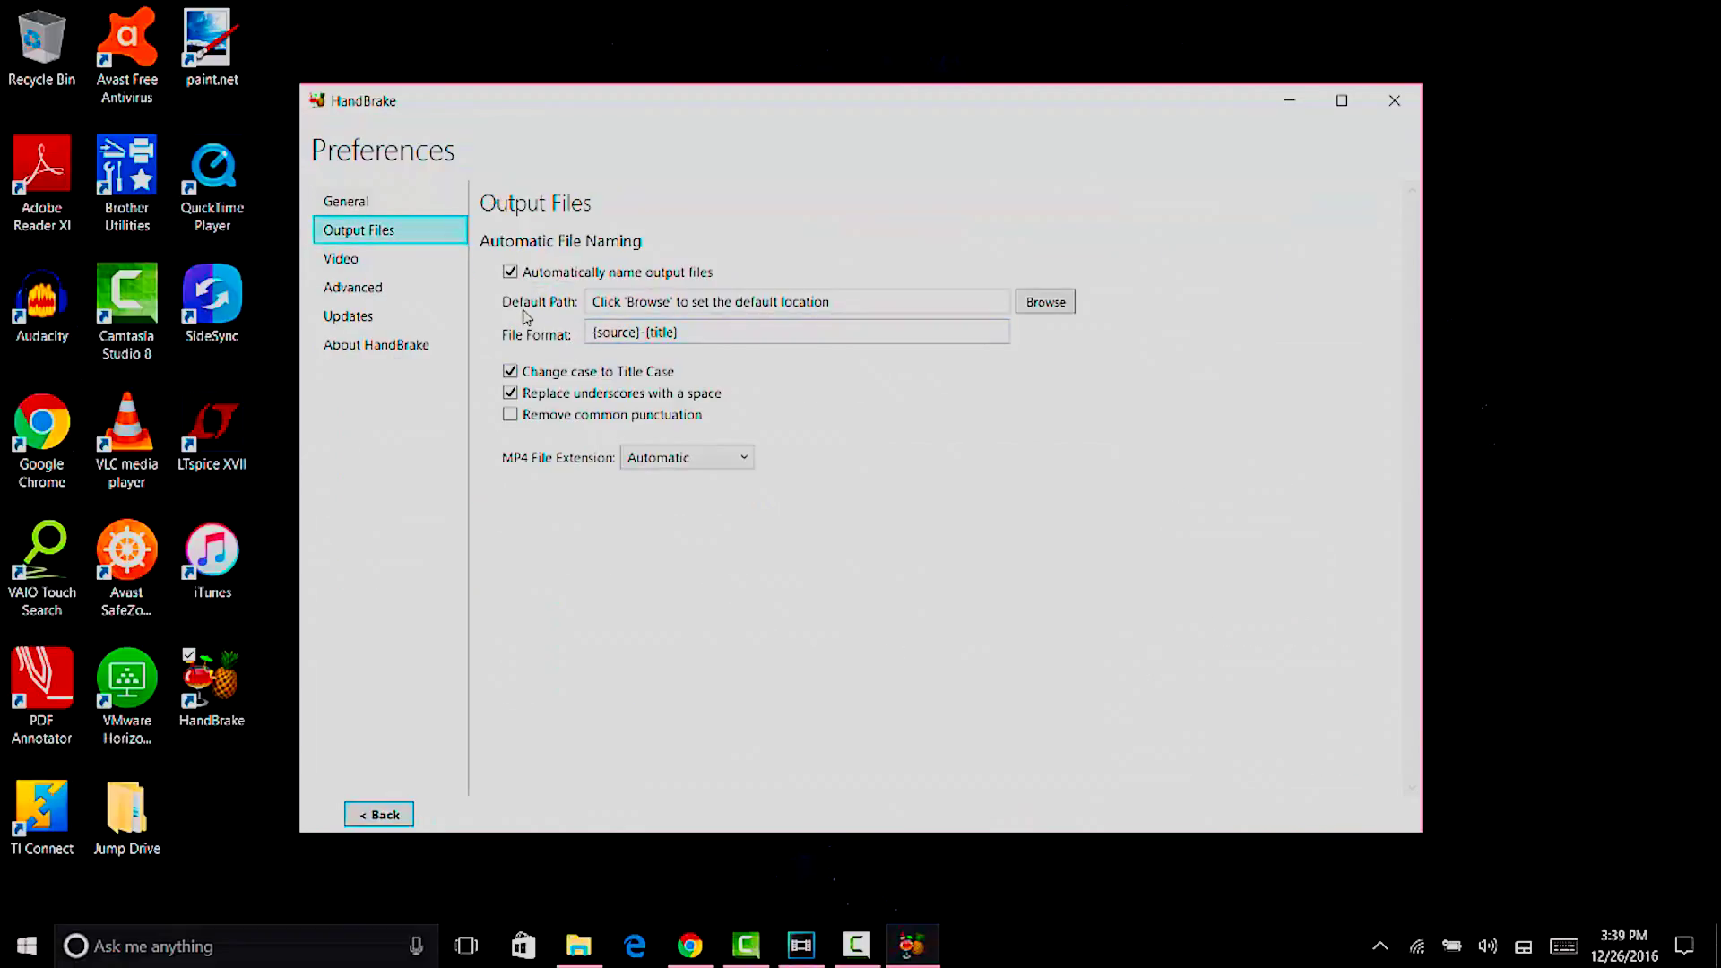
mouse_move(665, 297)
left_click(1045, 302)
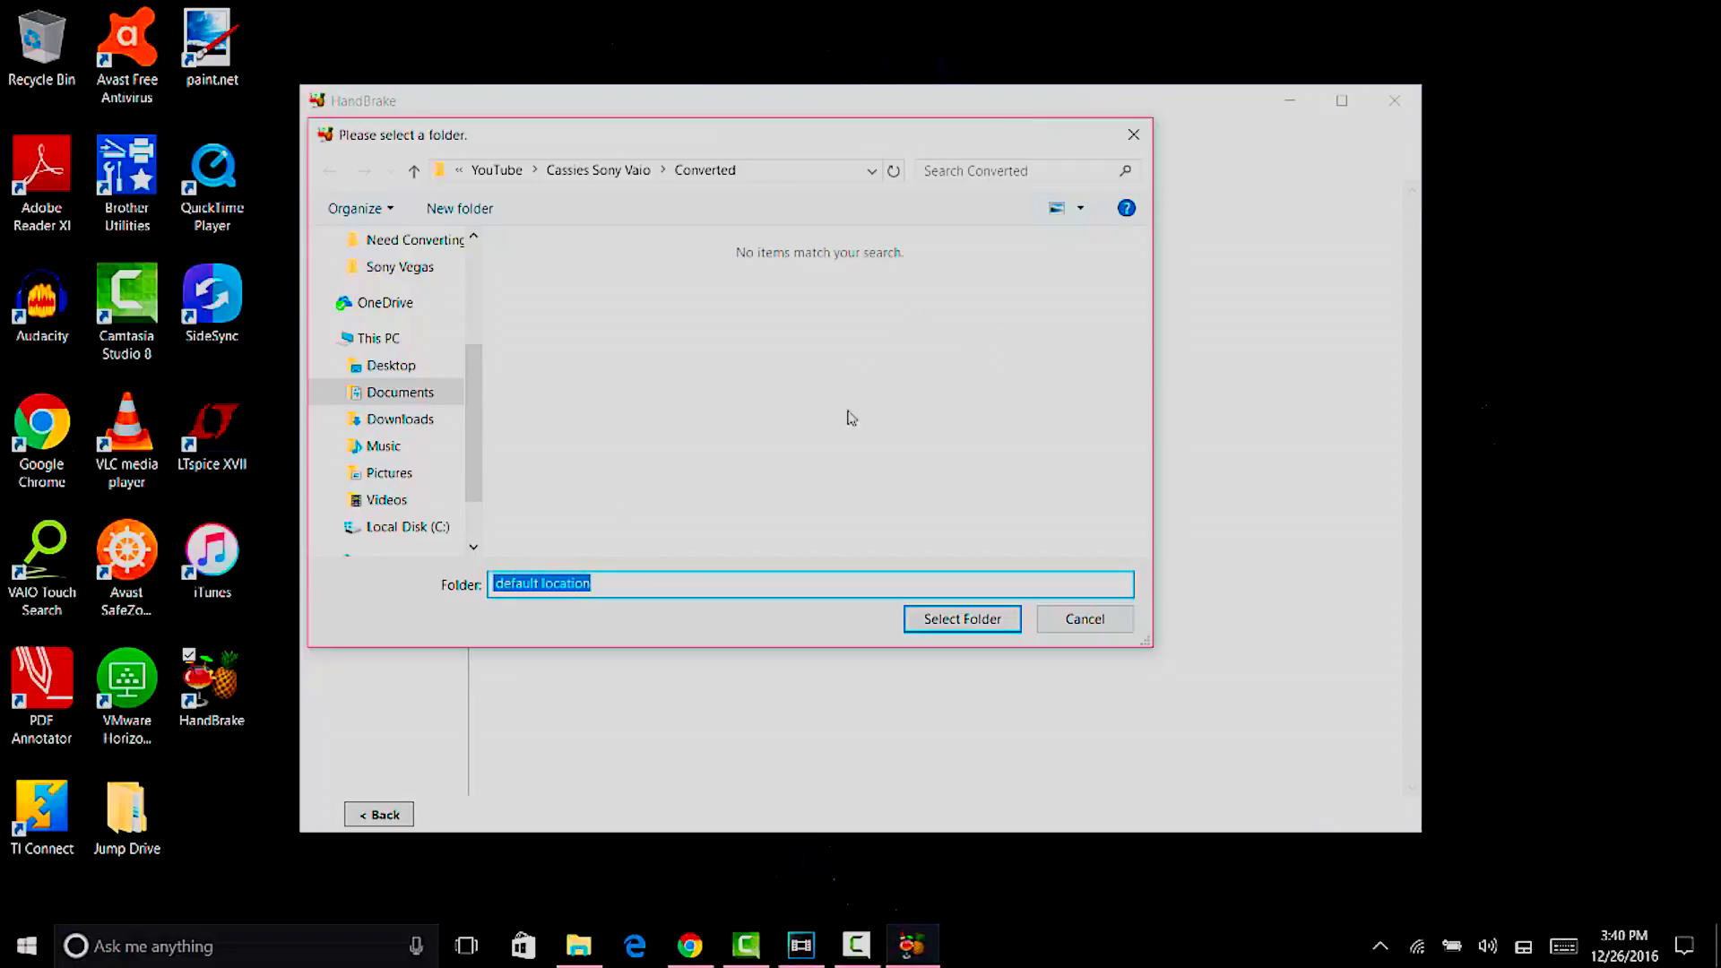
left_click(921, 630)
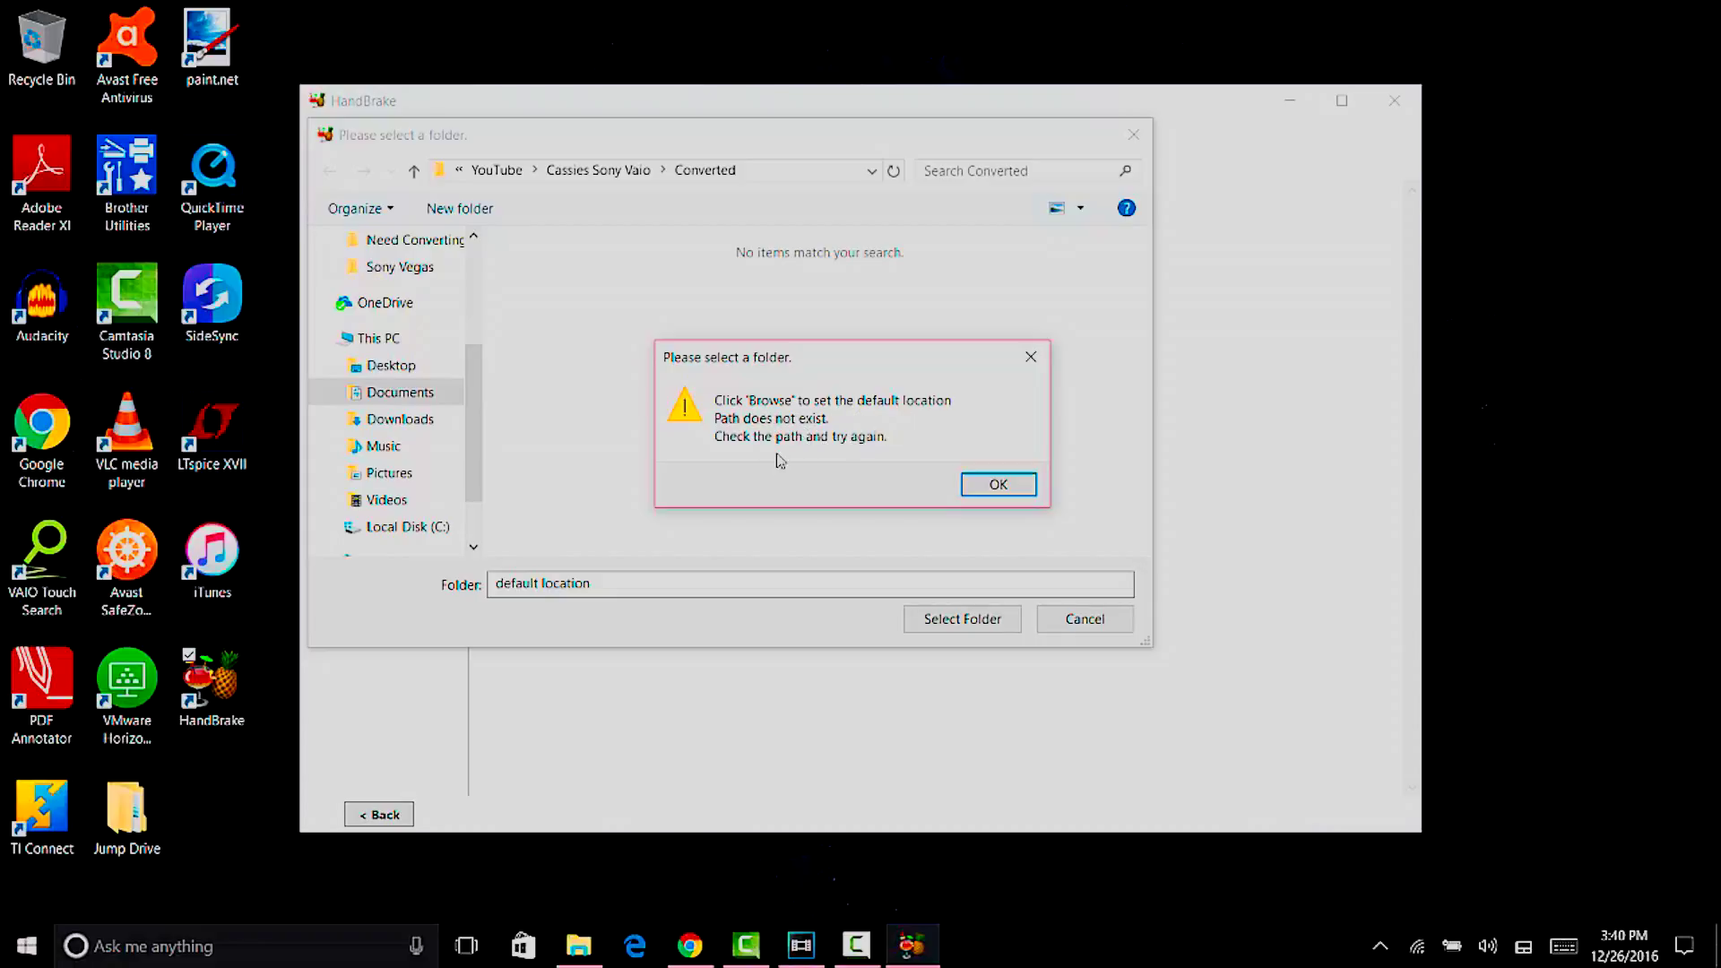
left_click(994, 484)
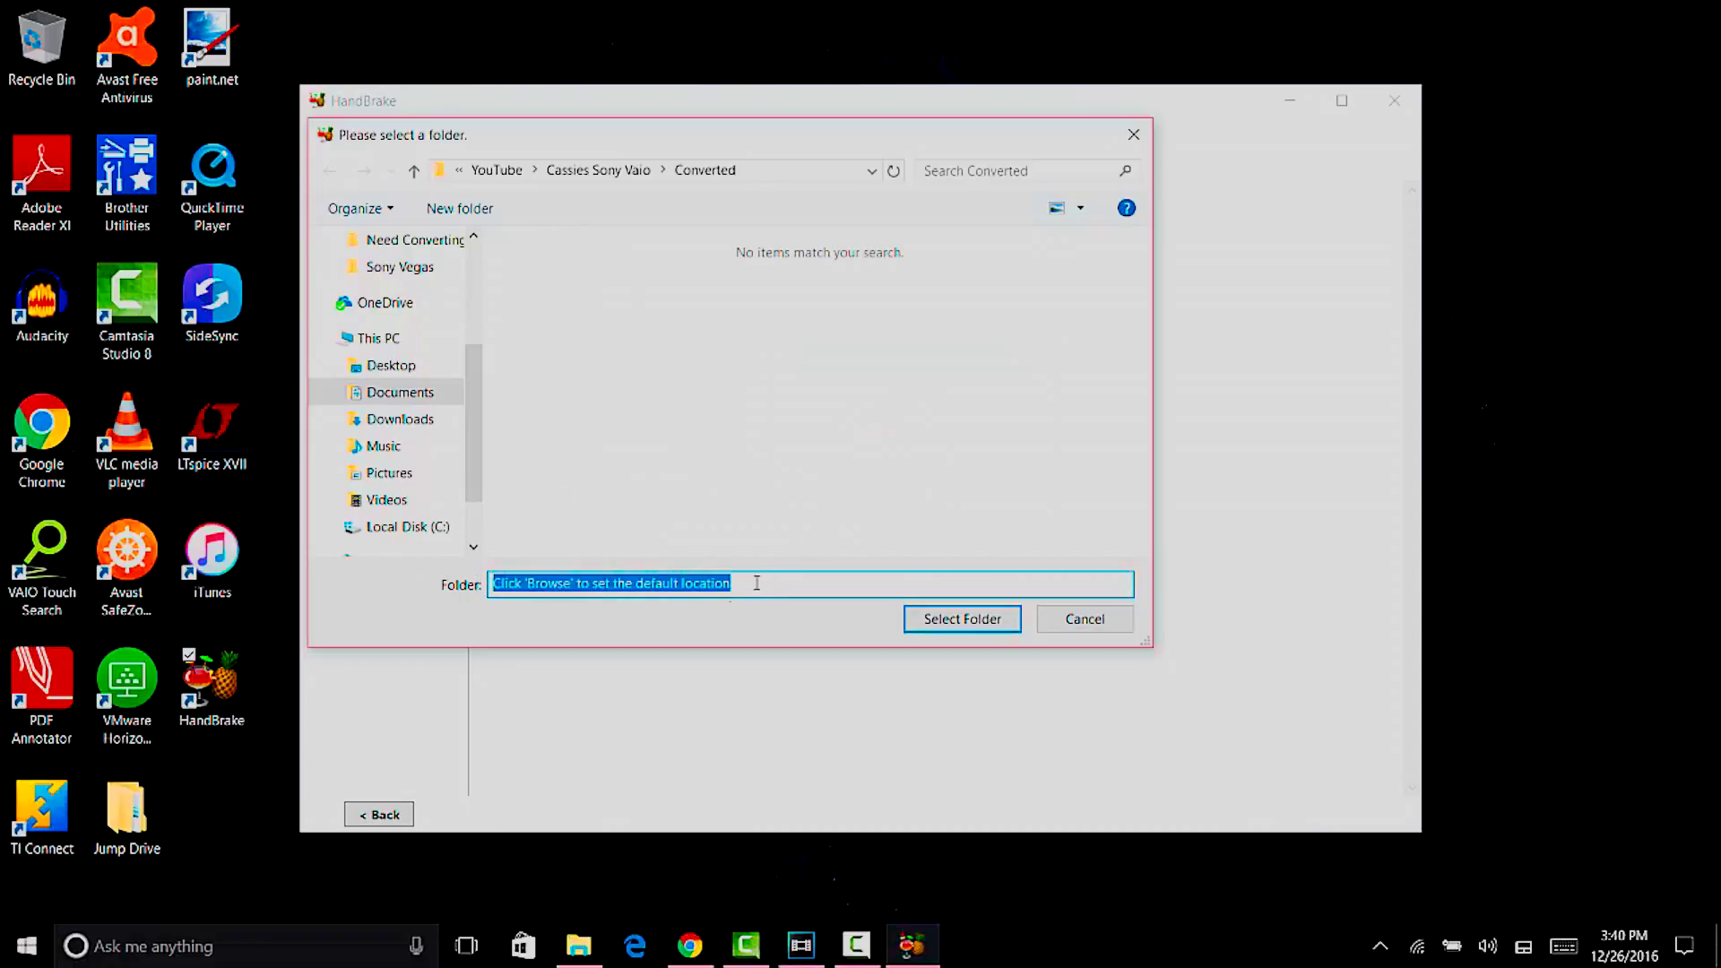
left_click(690, 172)
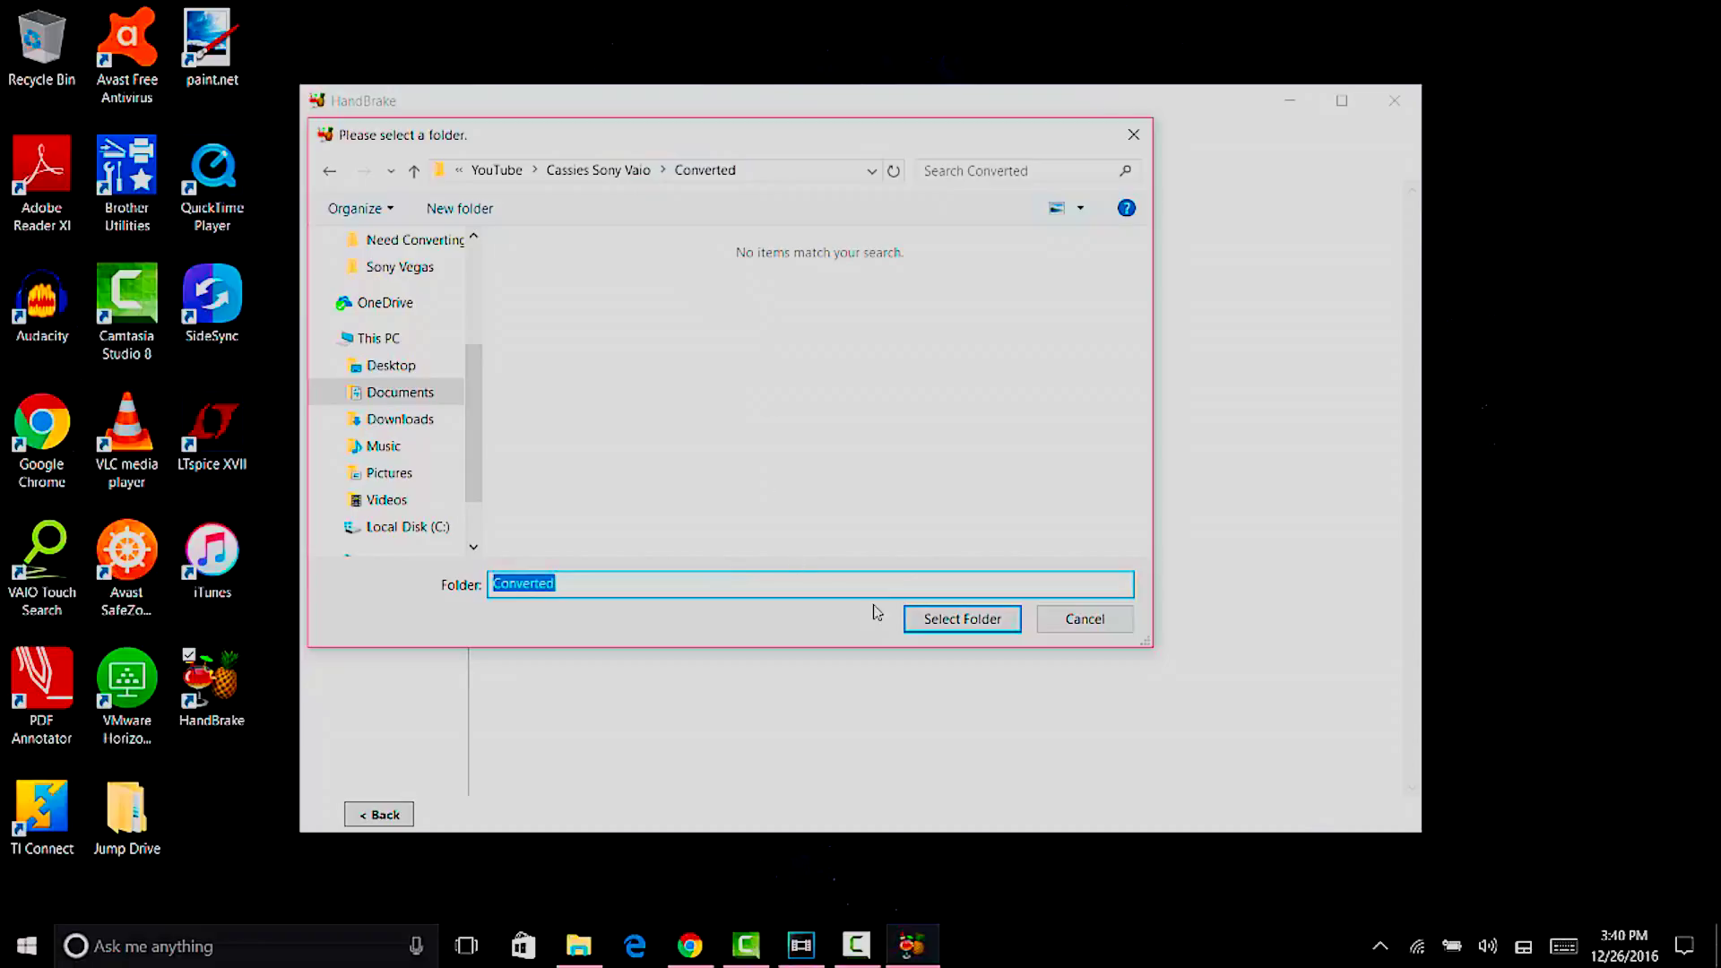
left_click(960, 616)
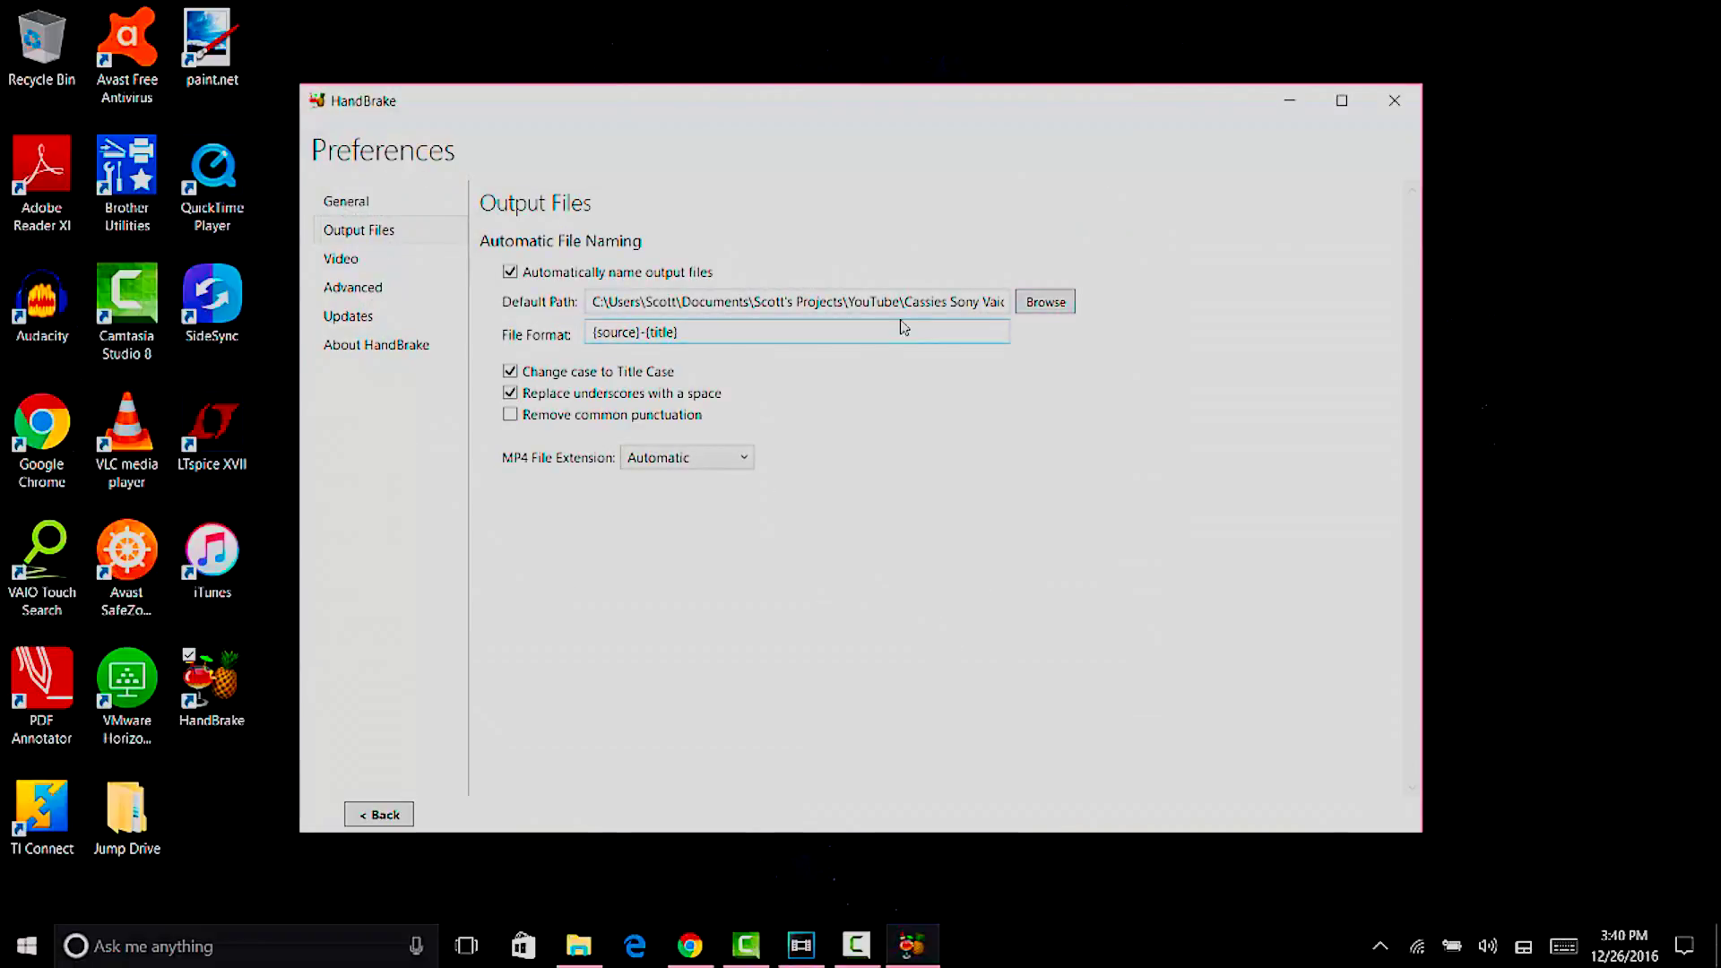
left_click(404, 811)
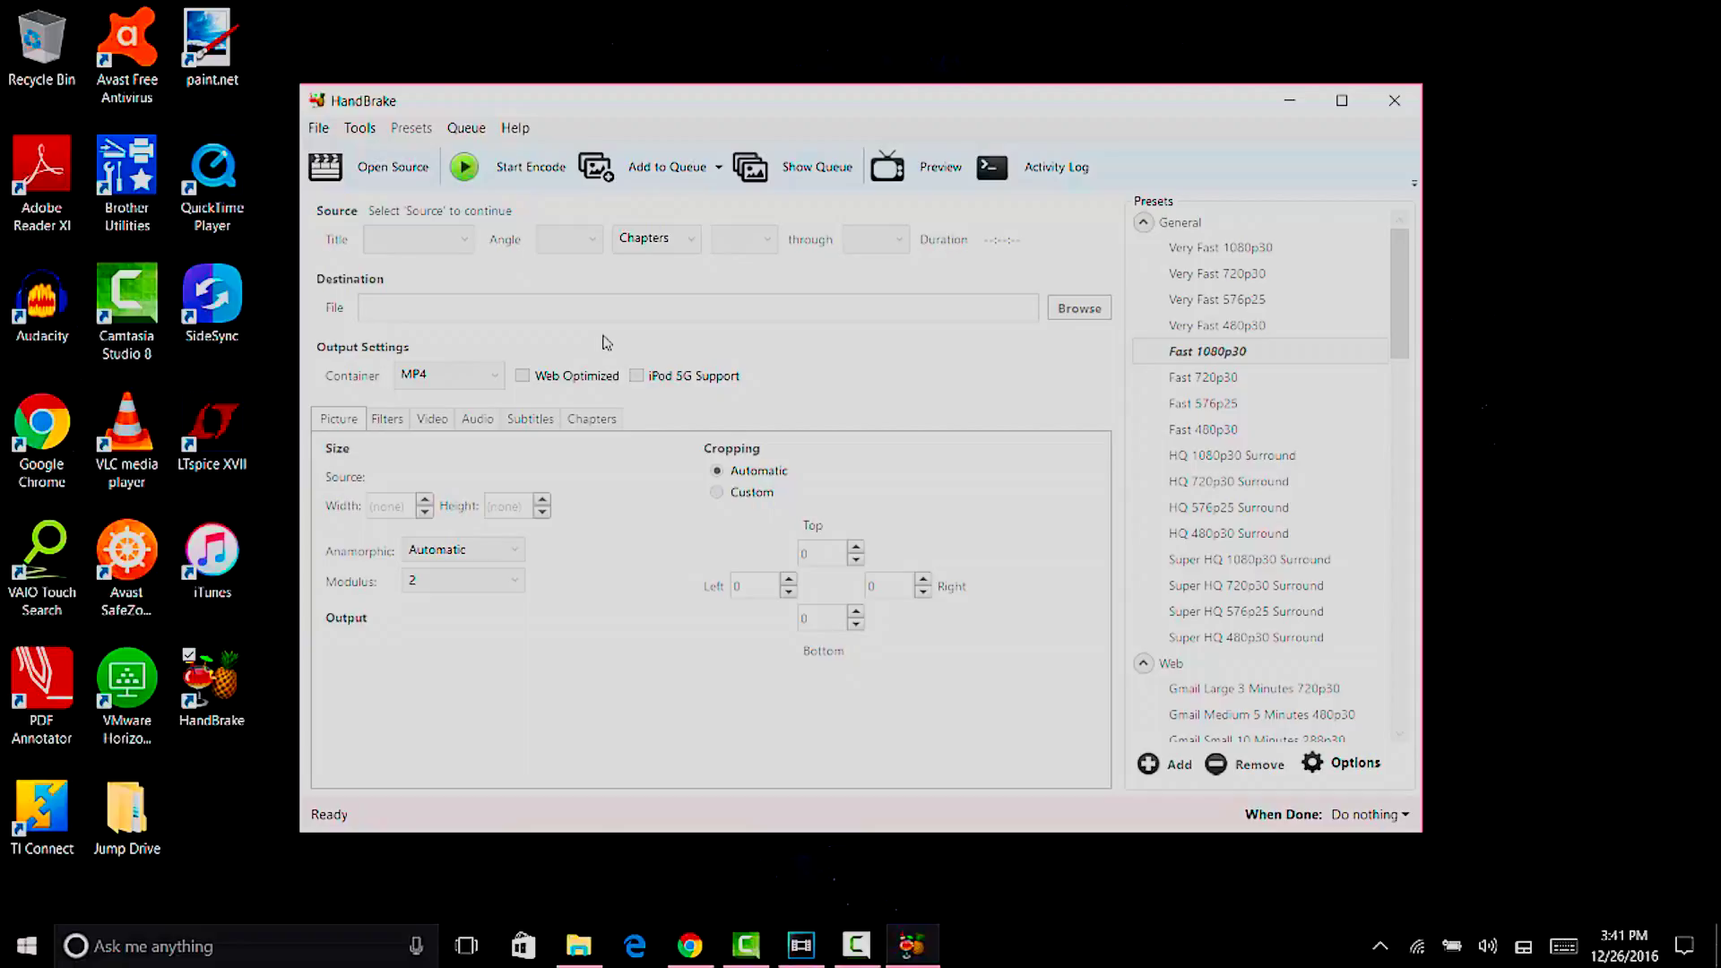
Open the Need Converting folder as a batch-scan source
left_click(395, 185)
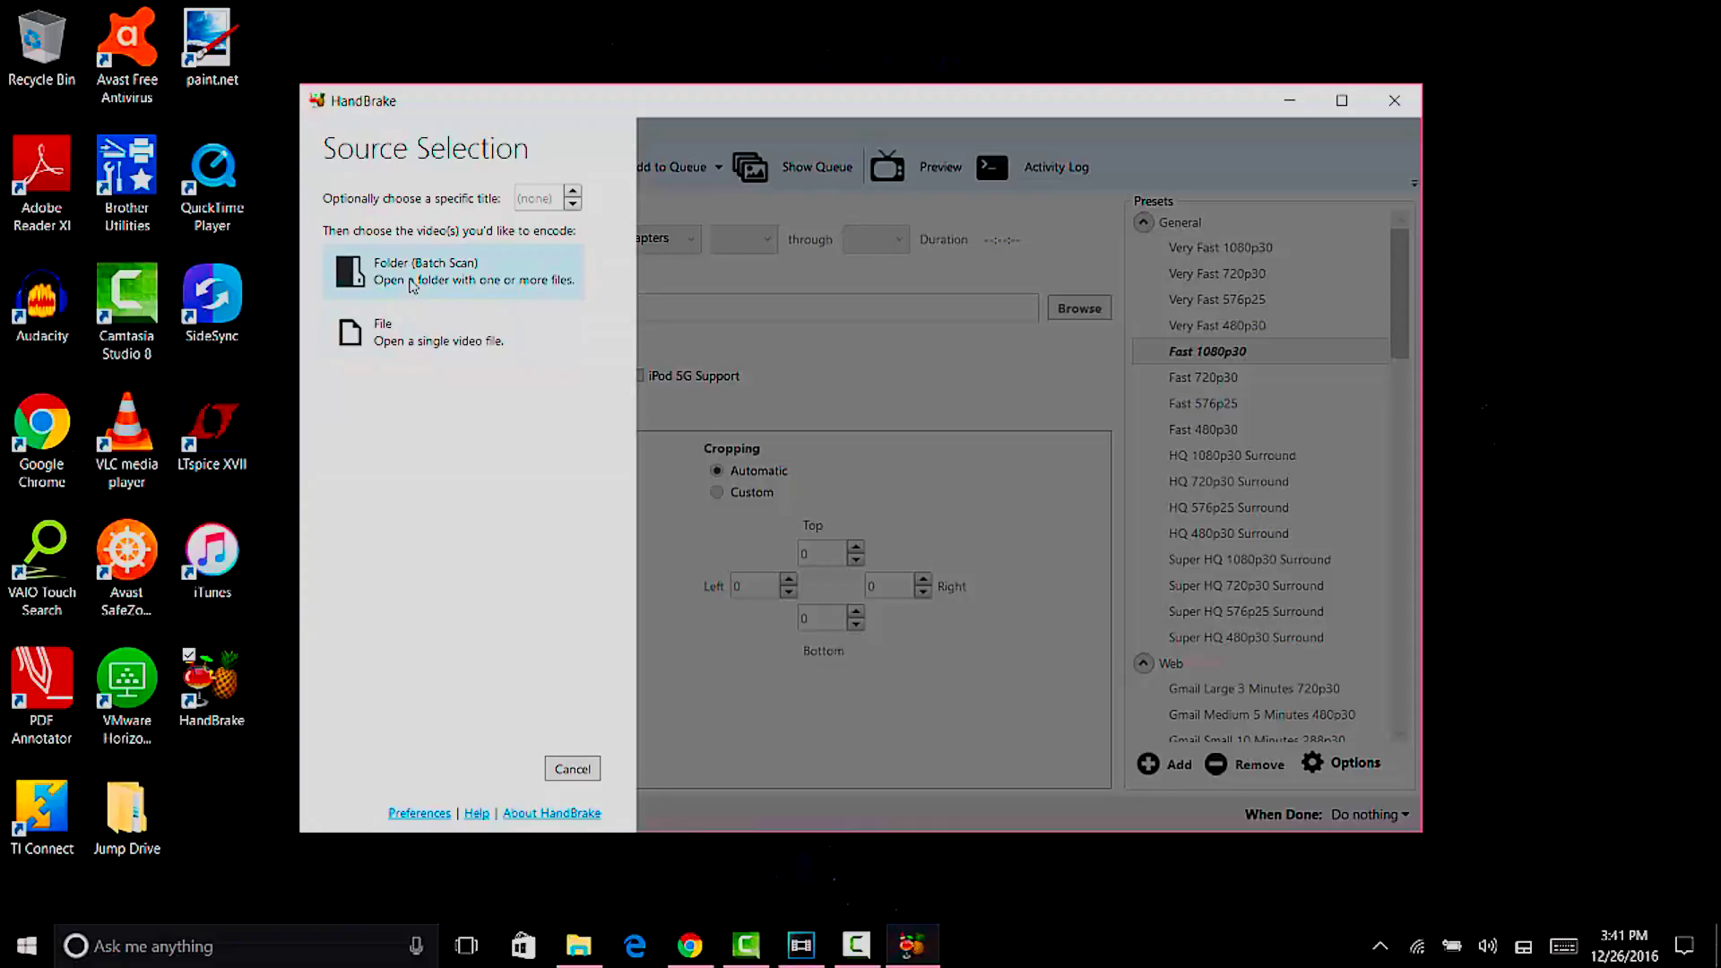
left_click(412, 285)
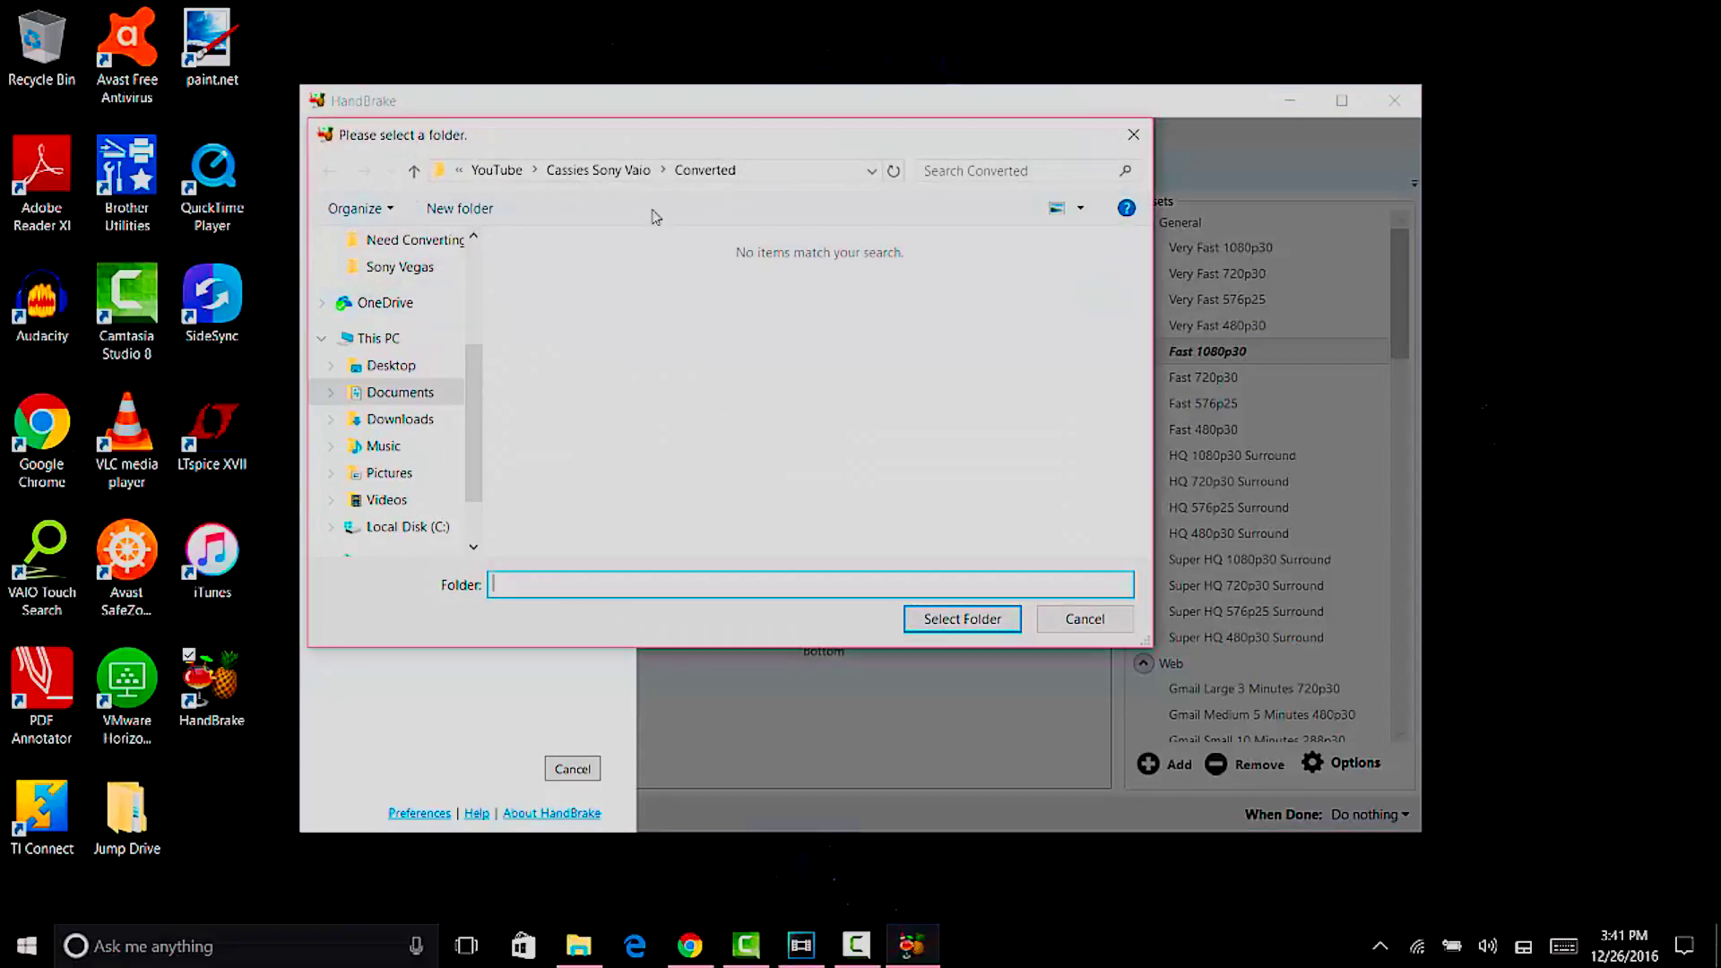
left_click(617, 176)
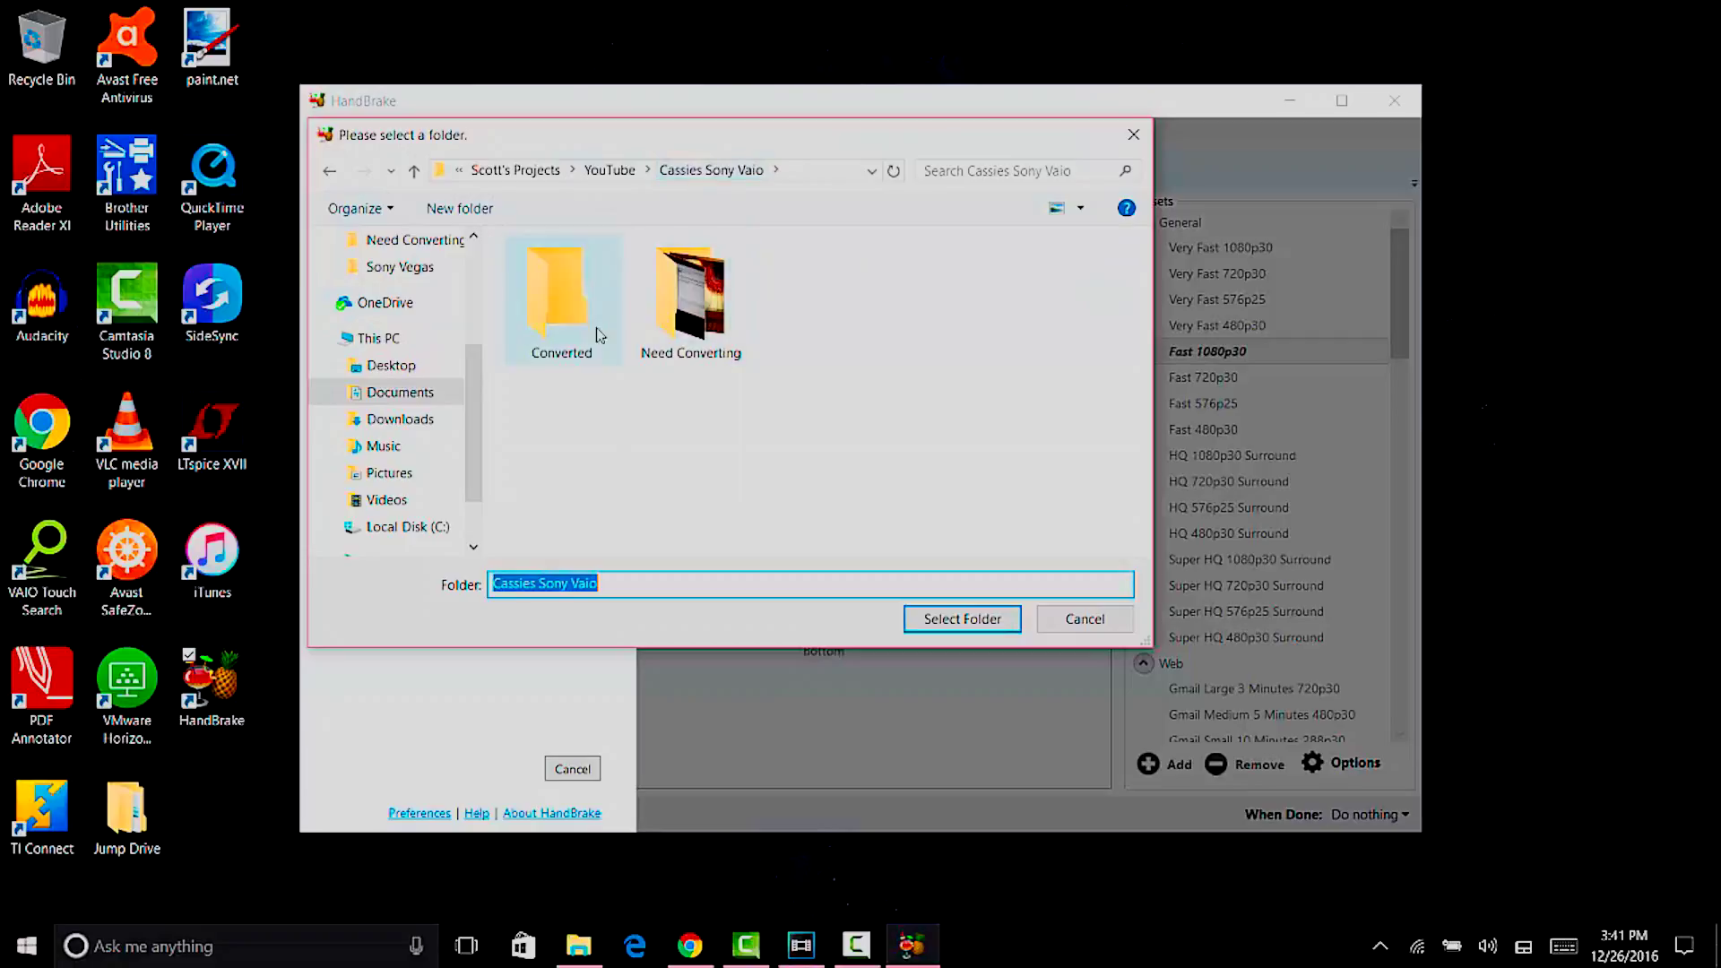
left_click(693, 318)
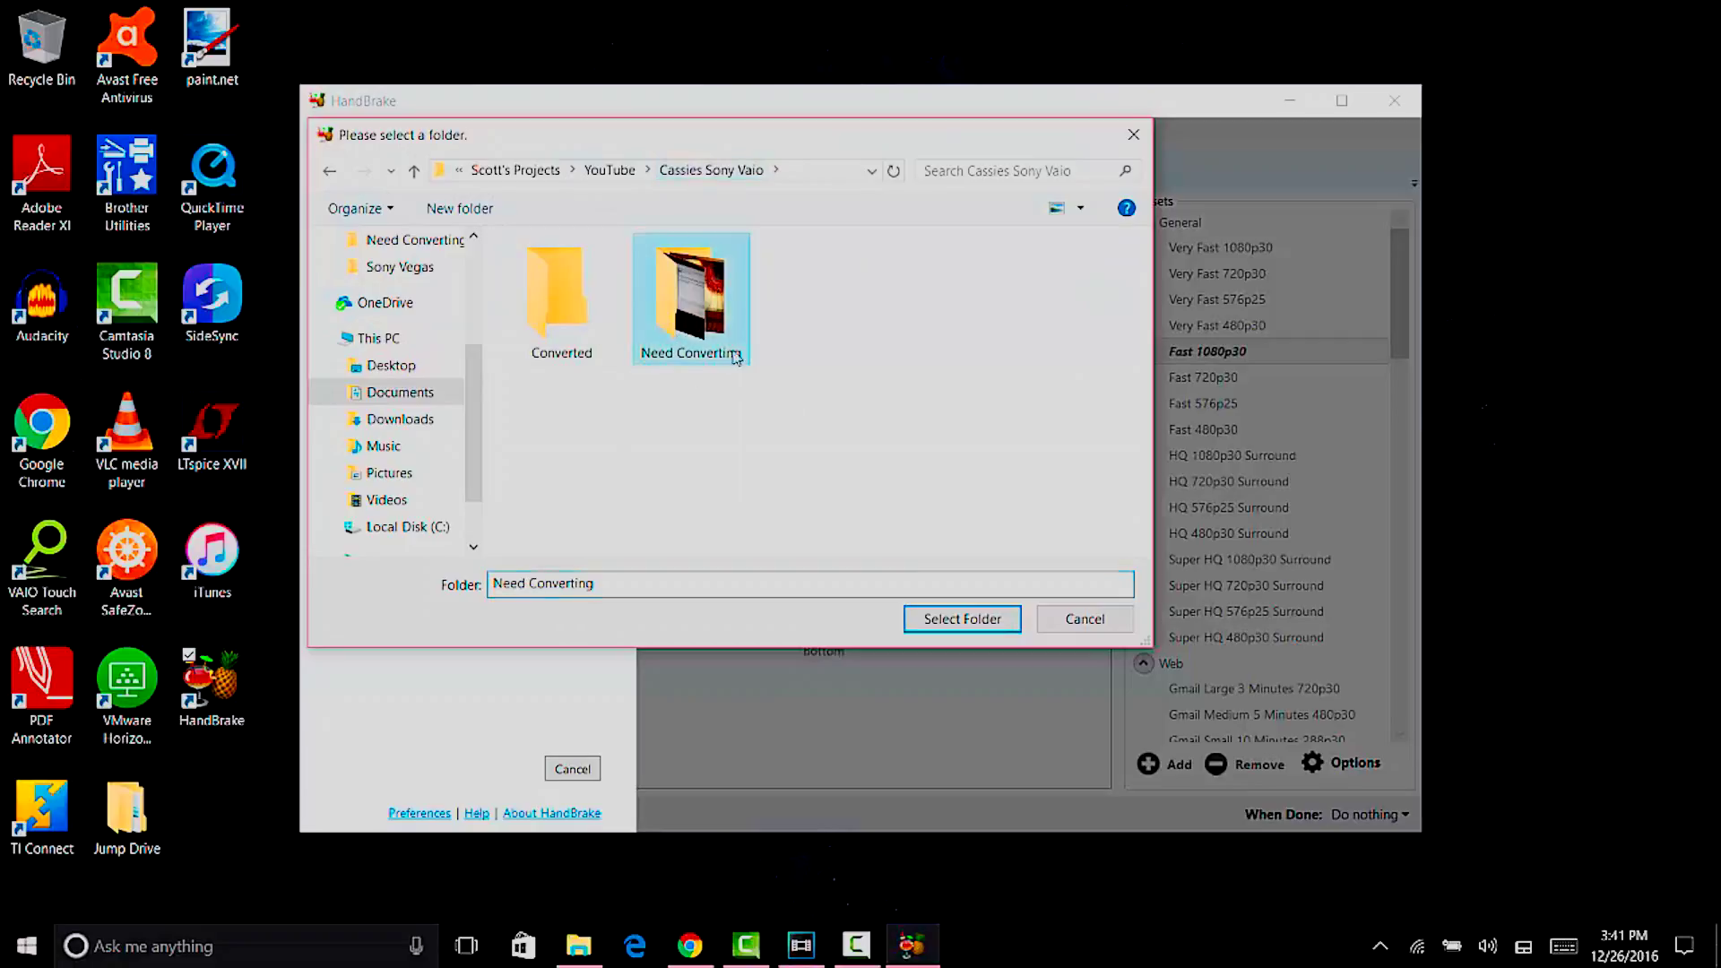
left_click(953, 620)
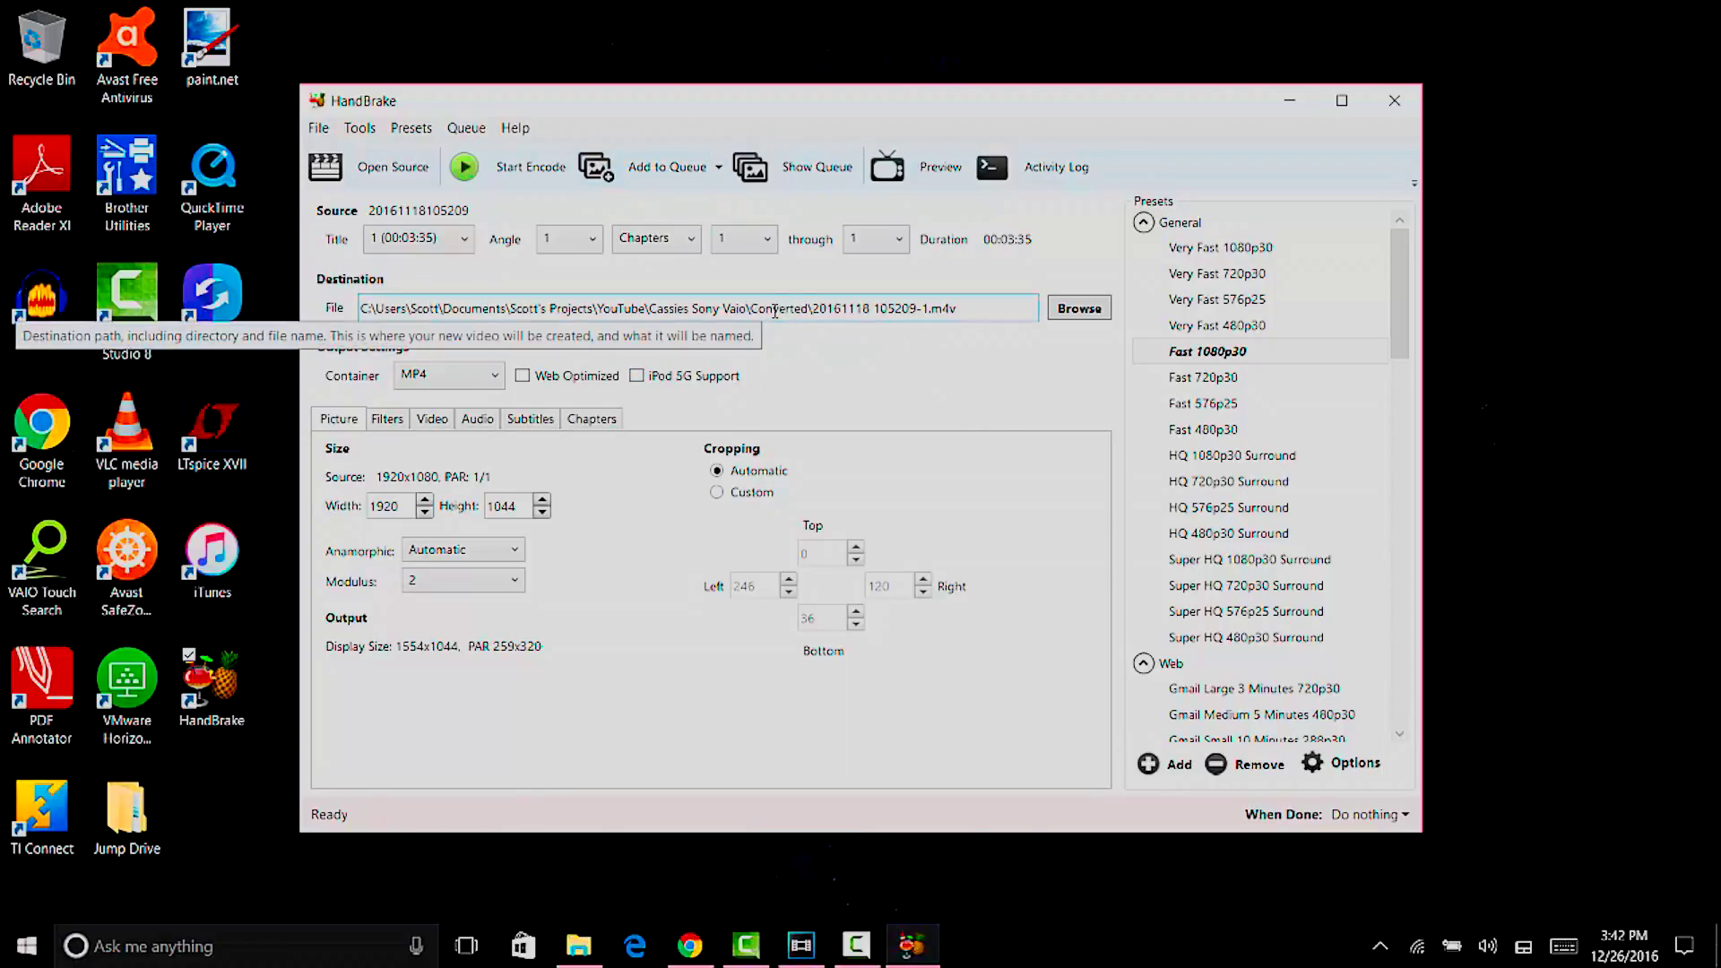
Add all scanned videos to the queue, accept the track selection warning, and start encoding the queue
left_click(717, 179)
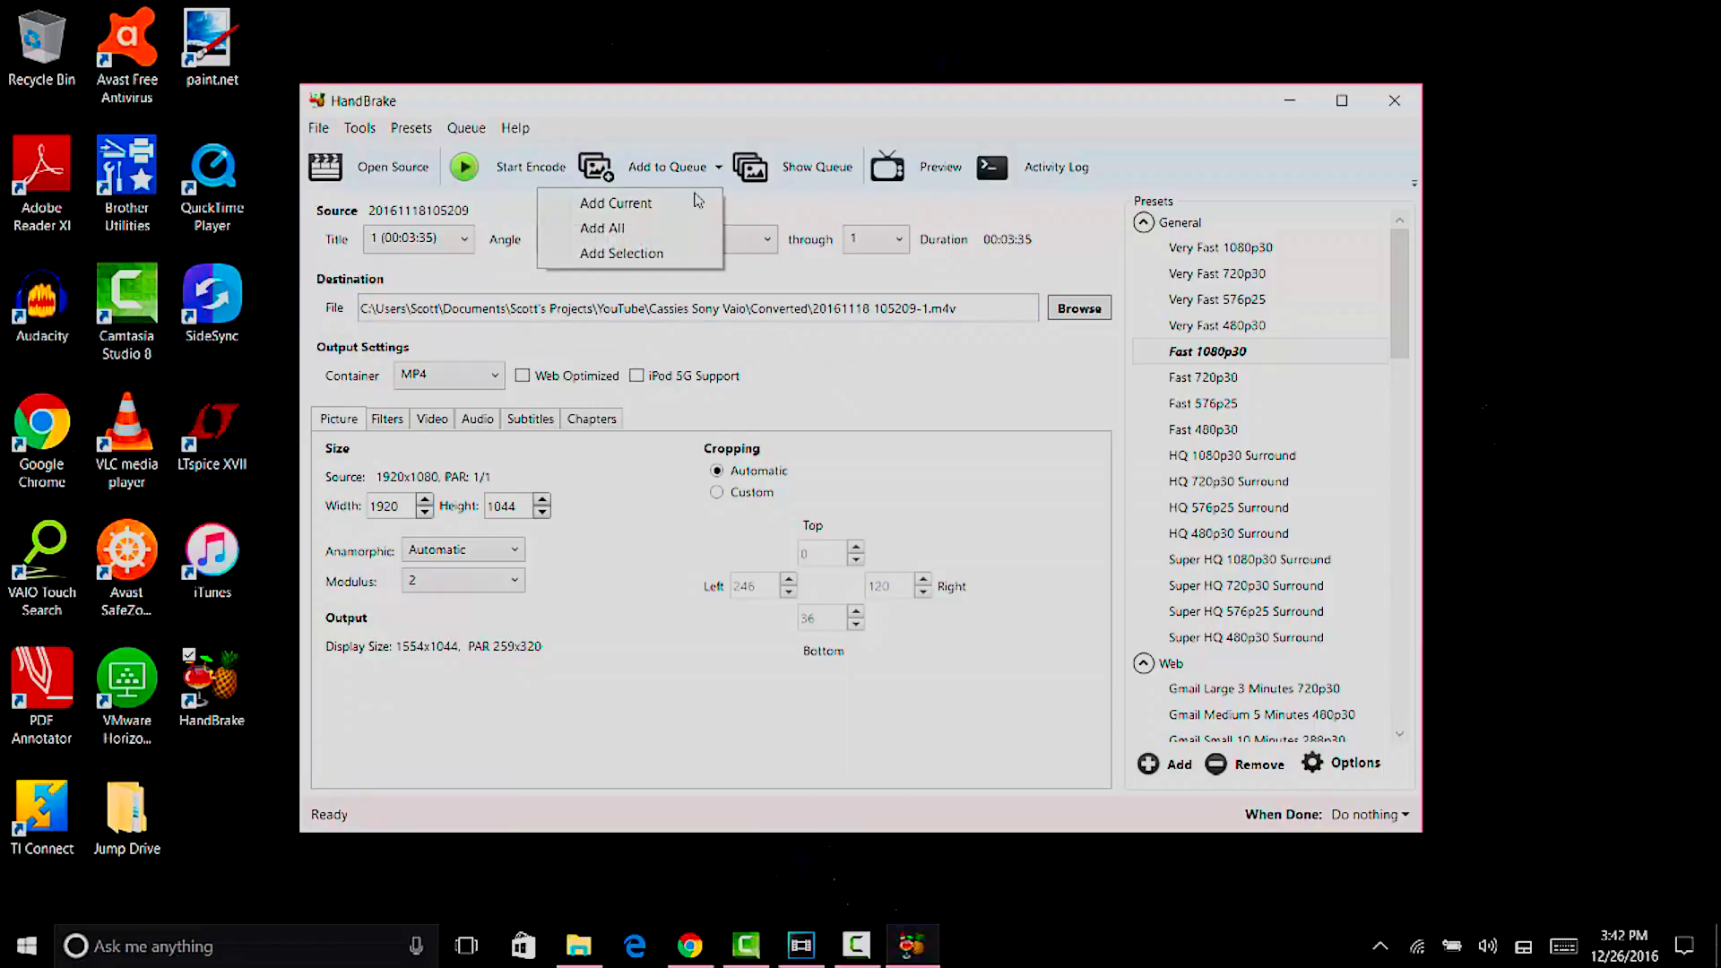
left_click(657, 237)
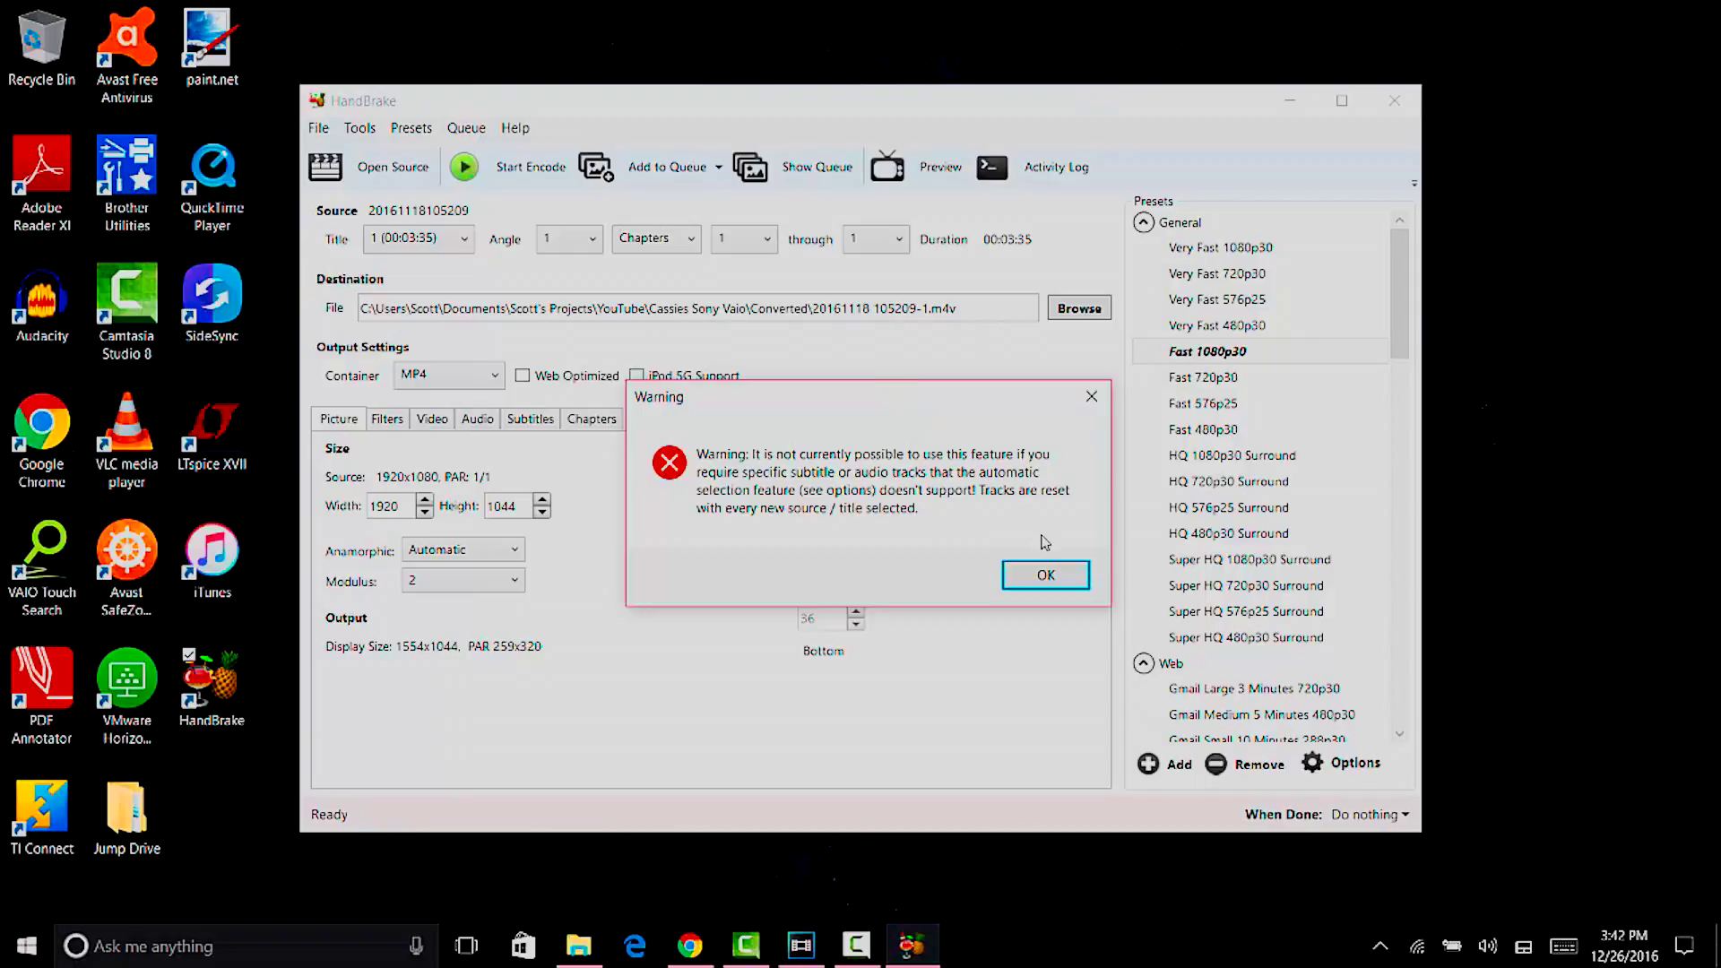
left_click(1040, 574)
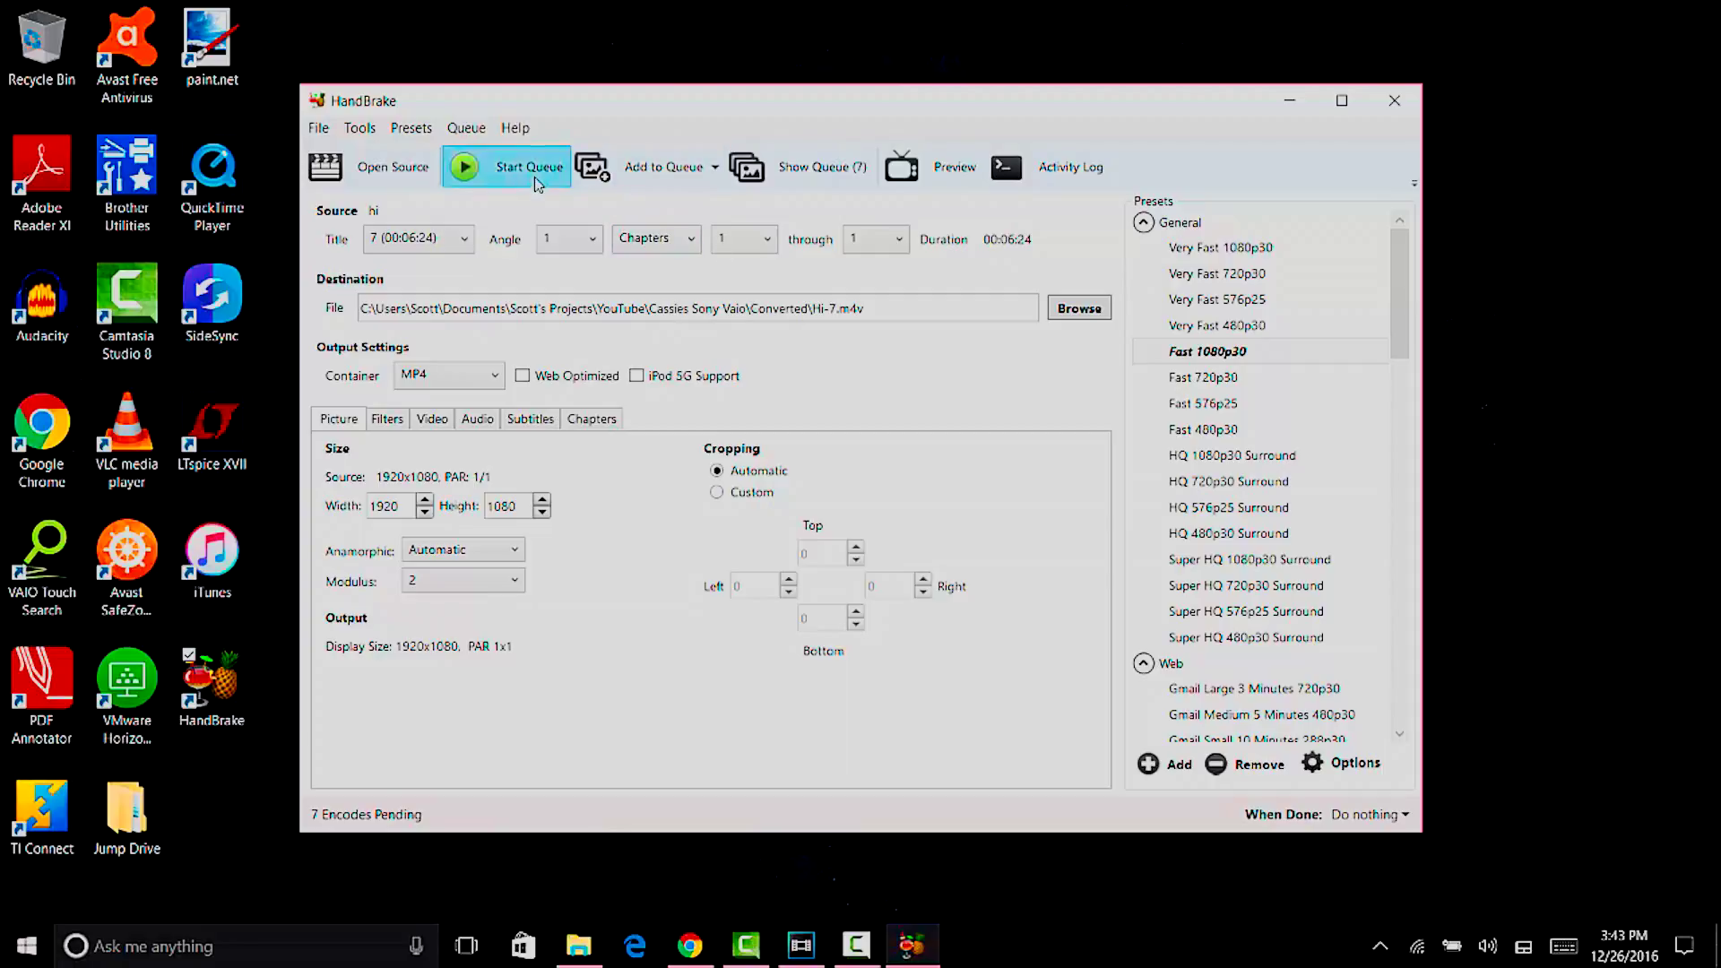
left_click(484, 168)
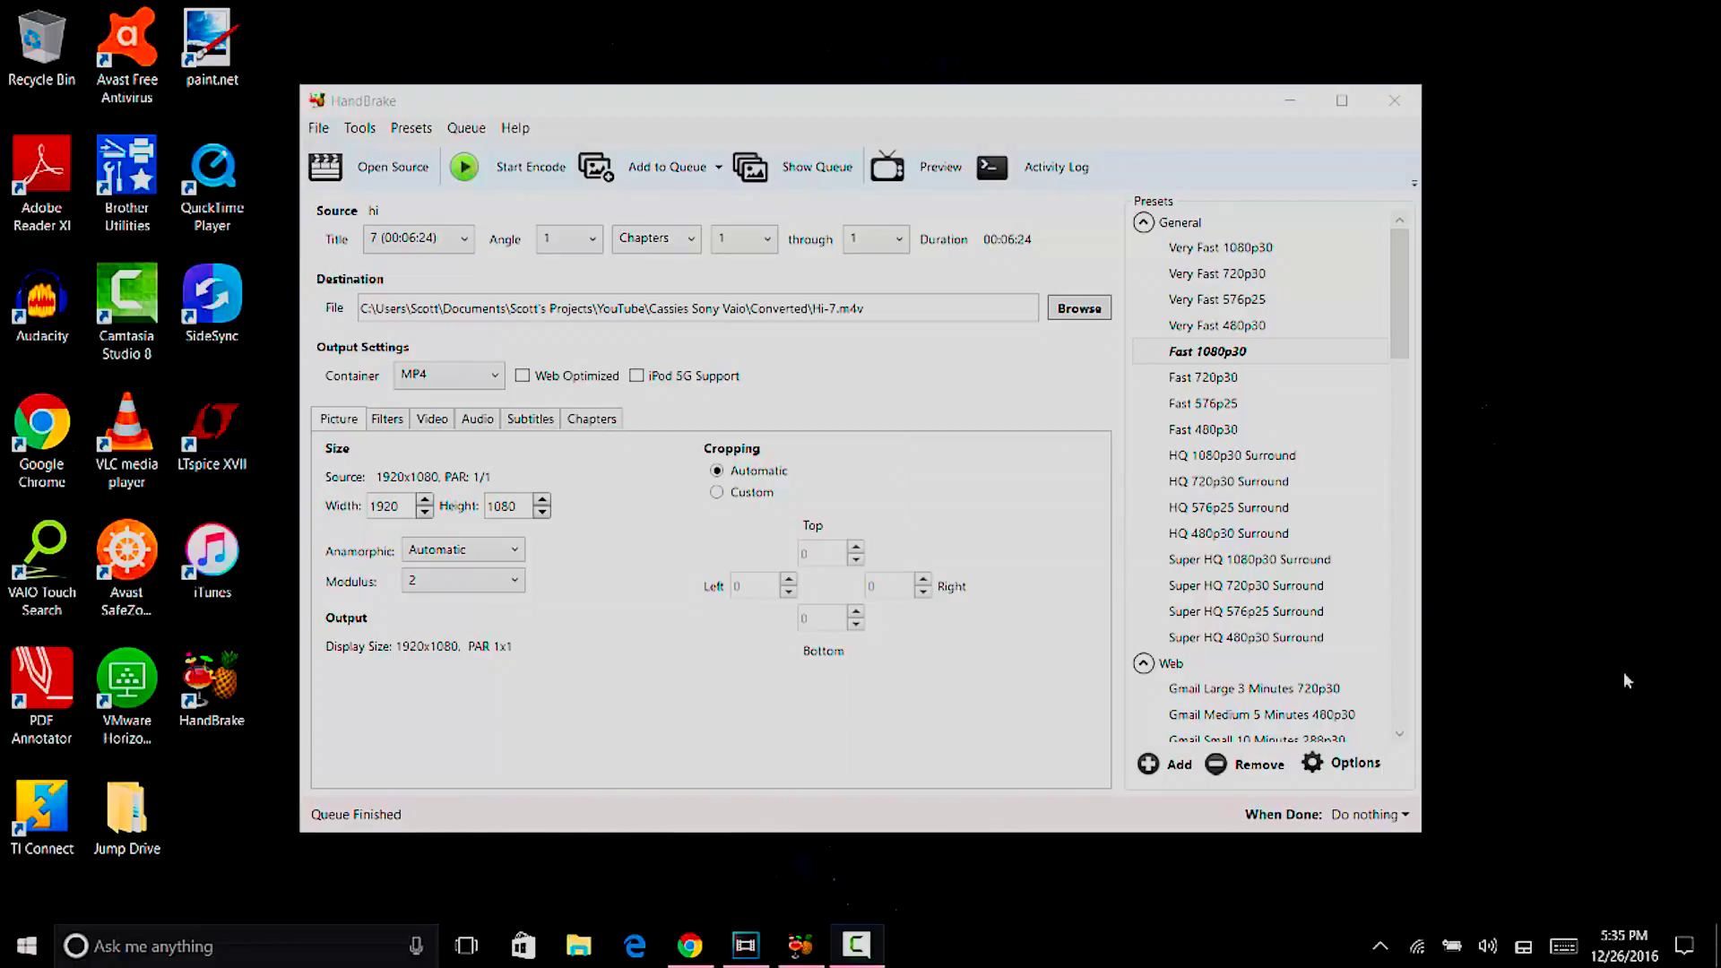
Check the encoded videos in the Converted folder in File Explorer
left_click(591, 938)
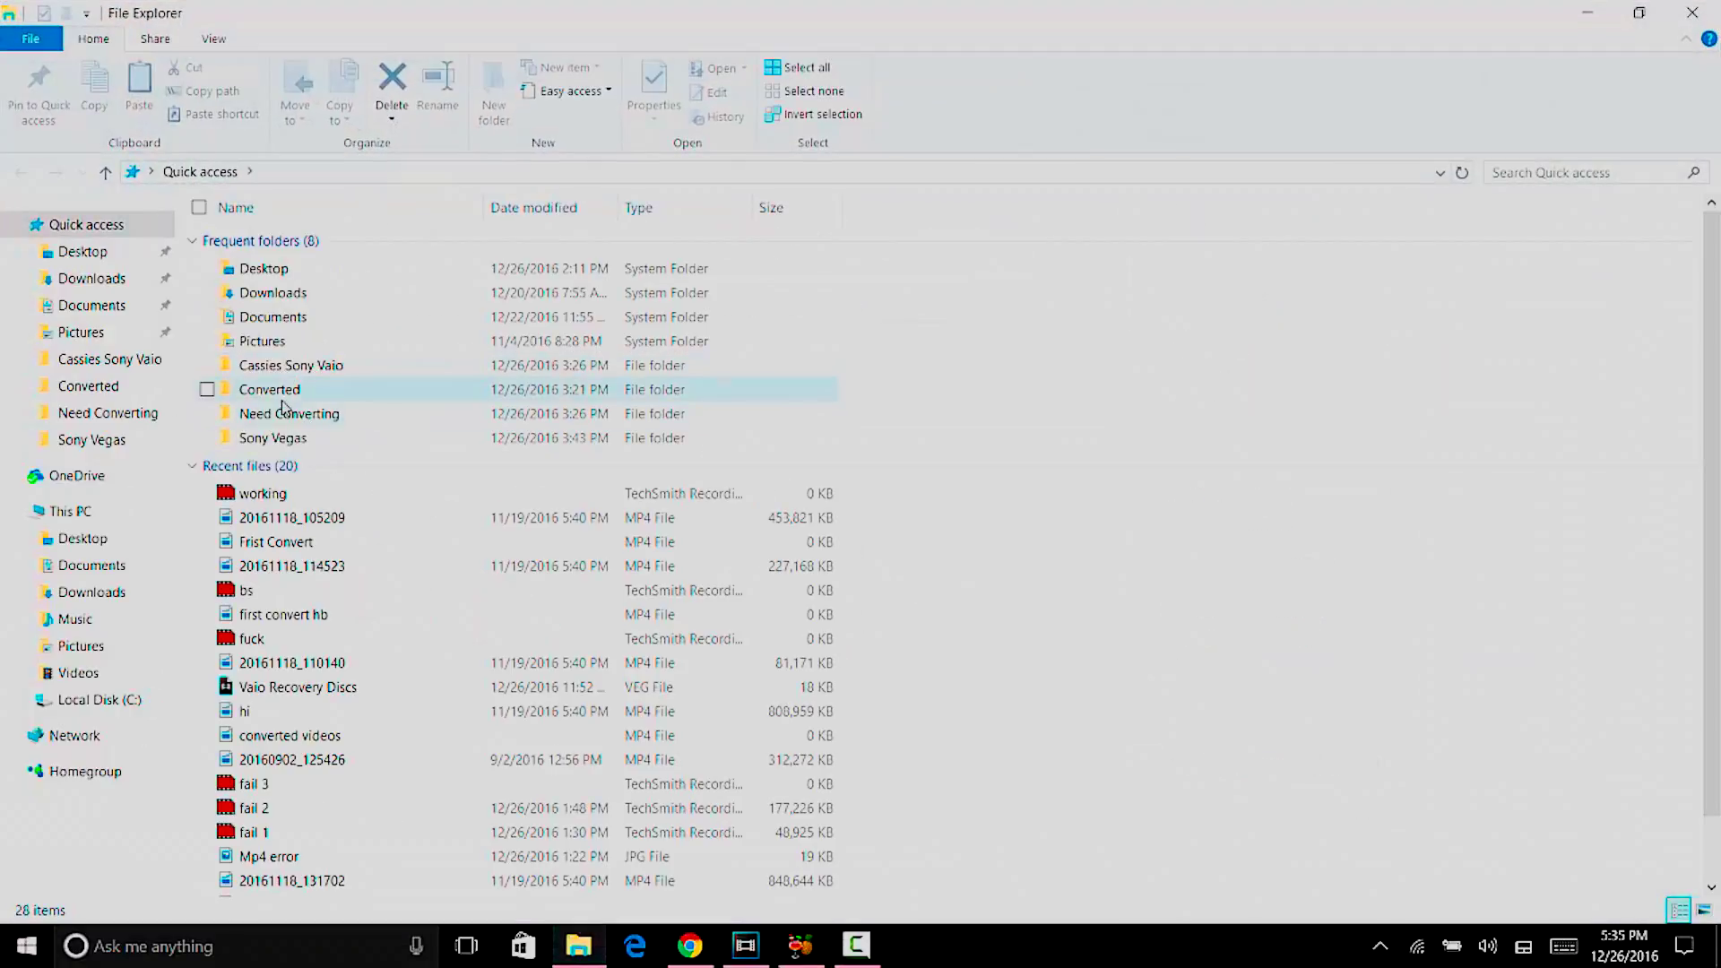
double_click(269, 389)
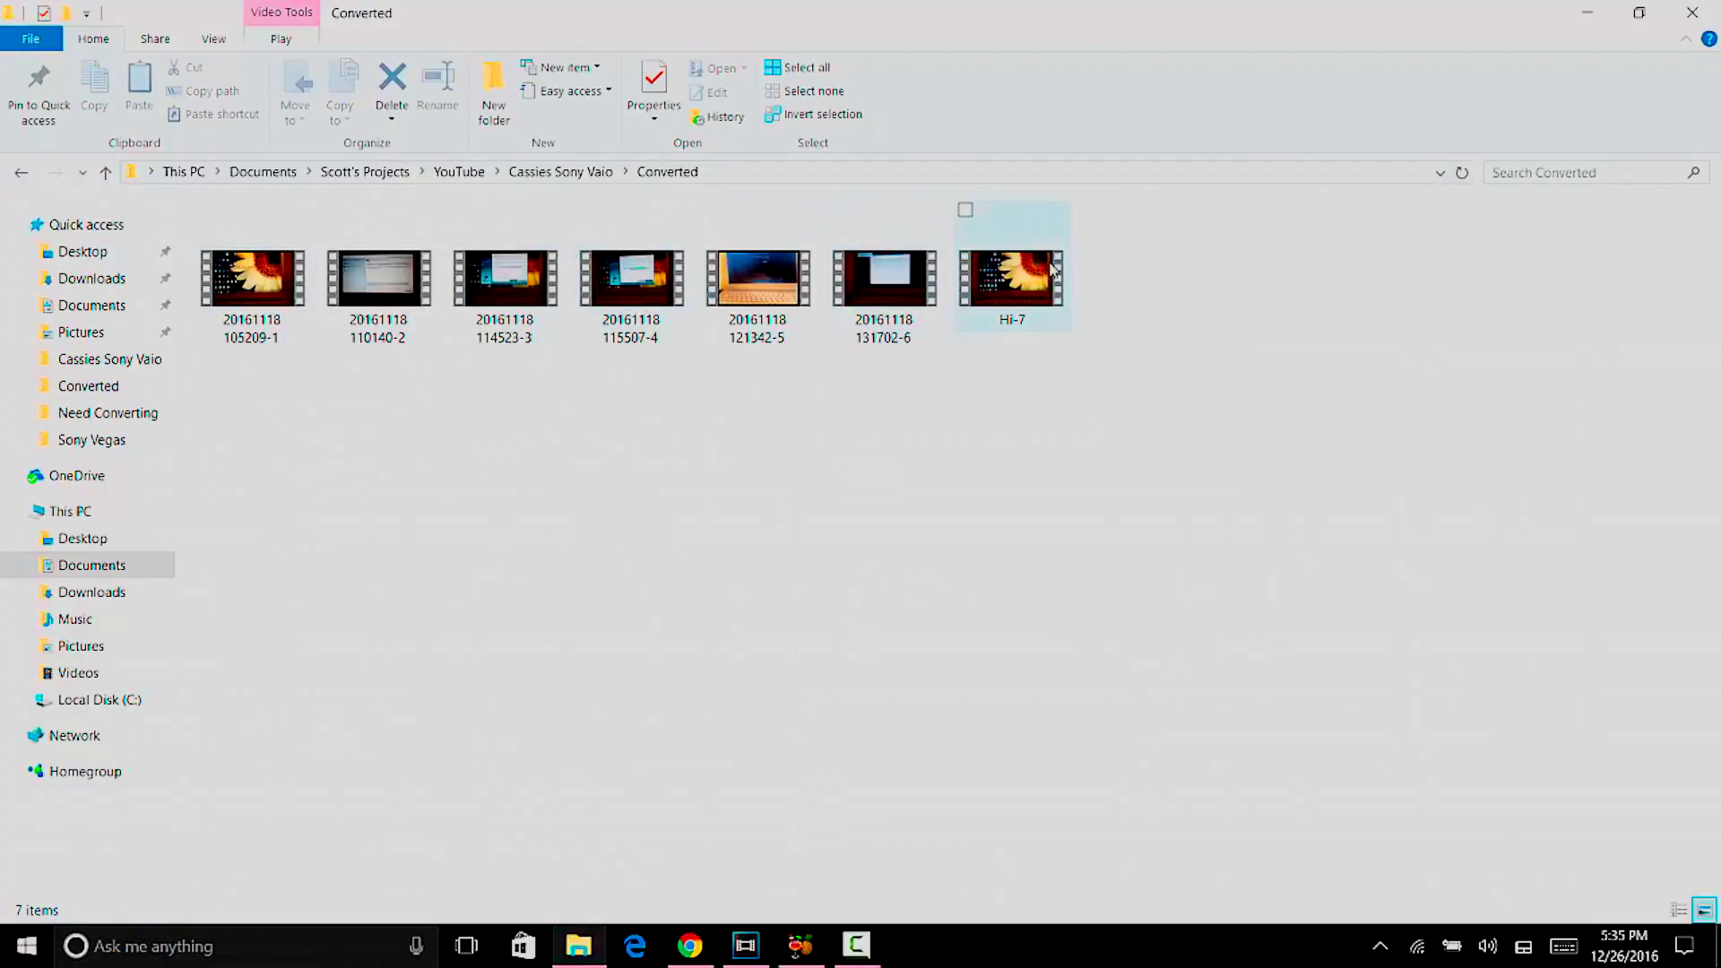
left_click(1587, 11)
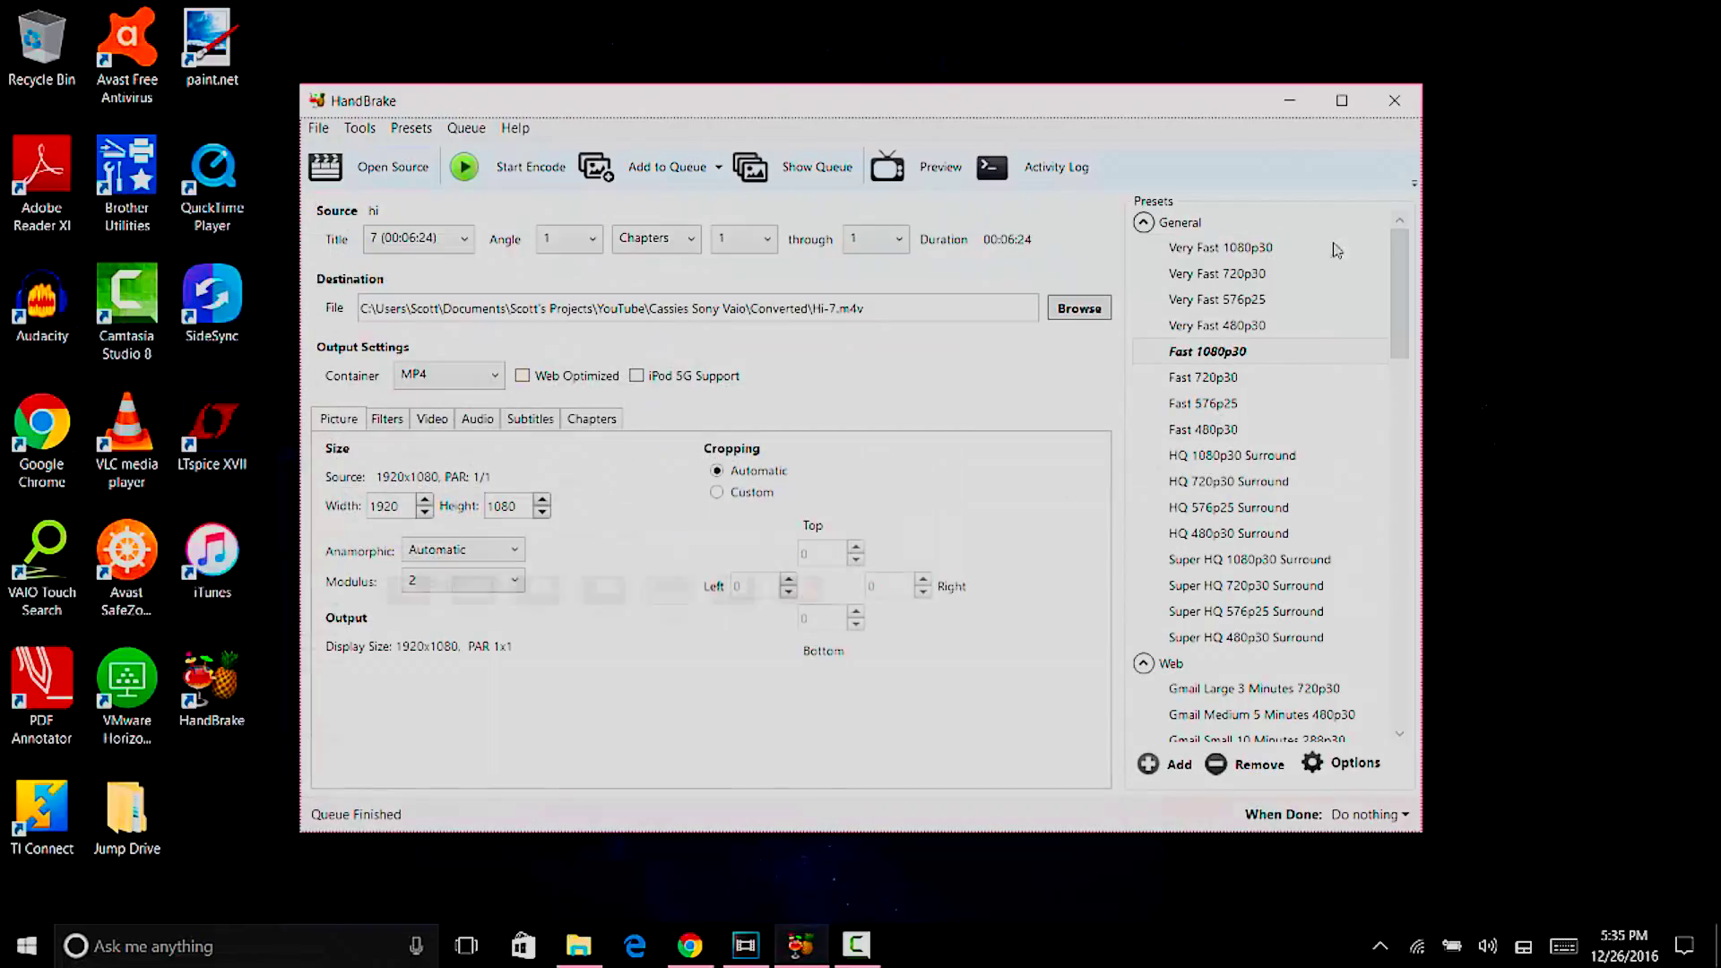
left_click(1287, 100)
left_click(746, 948)
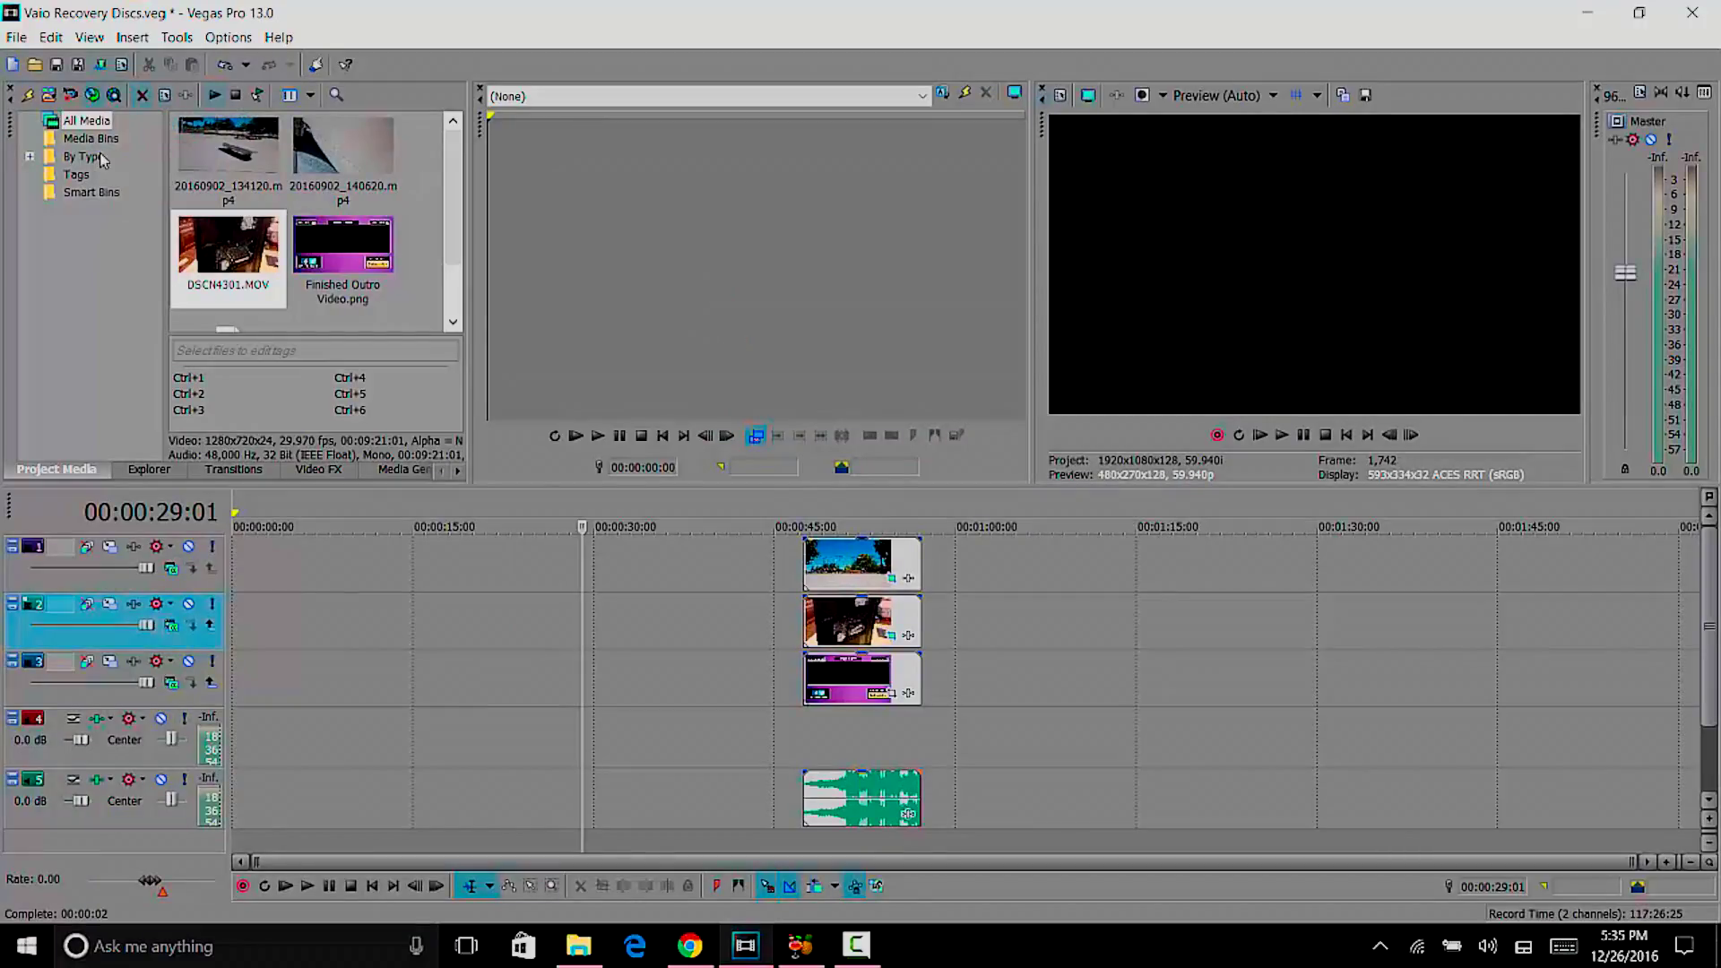
left_click(51, 96)
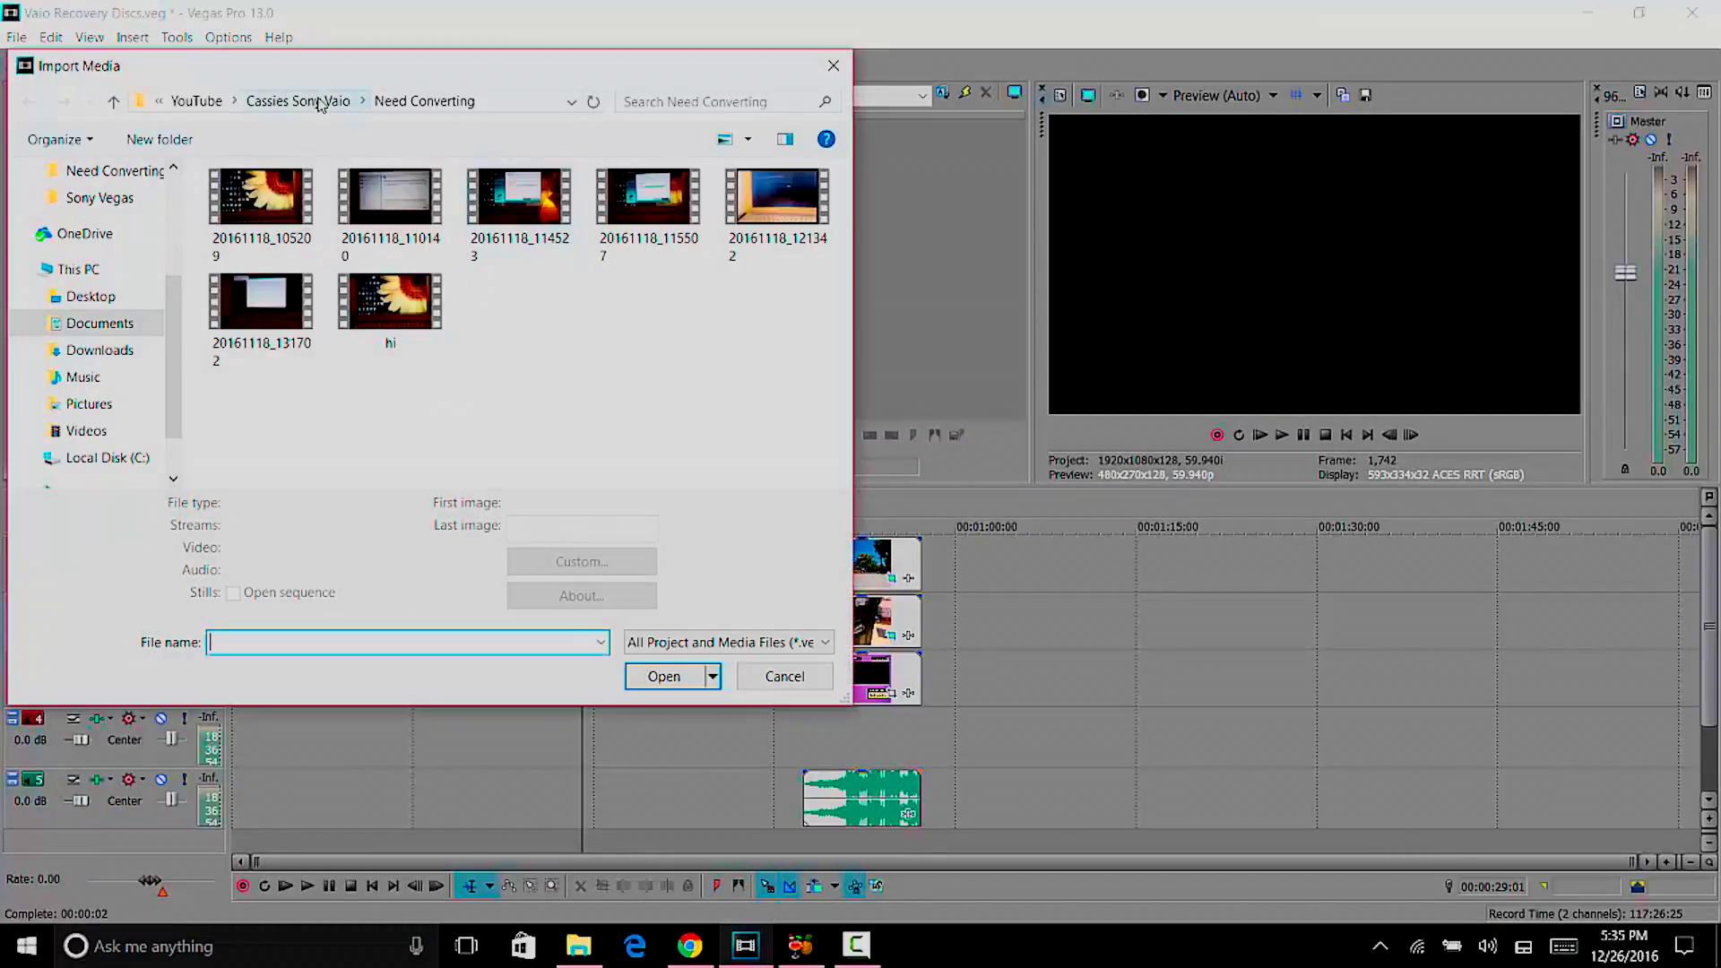
left_click(320, 103)
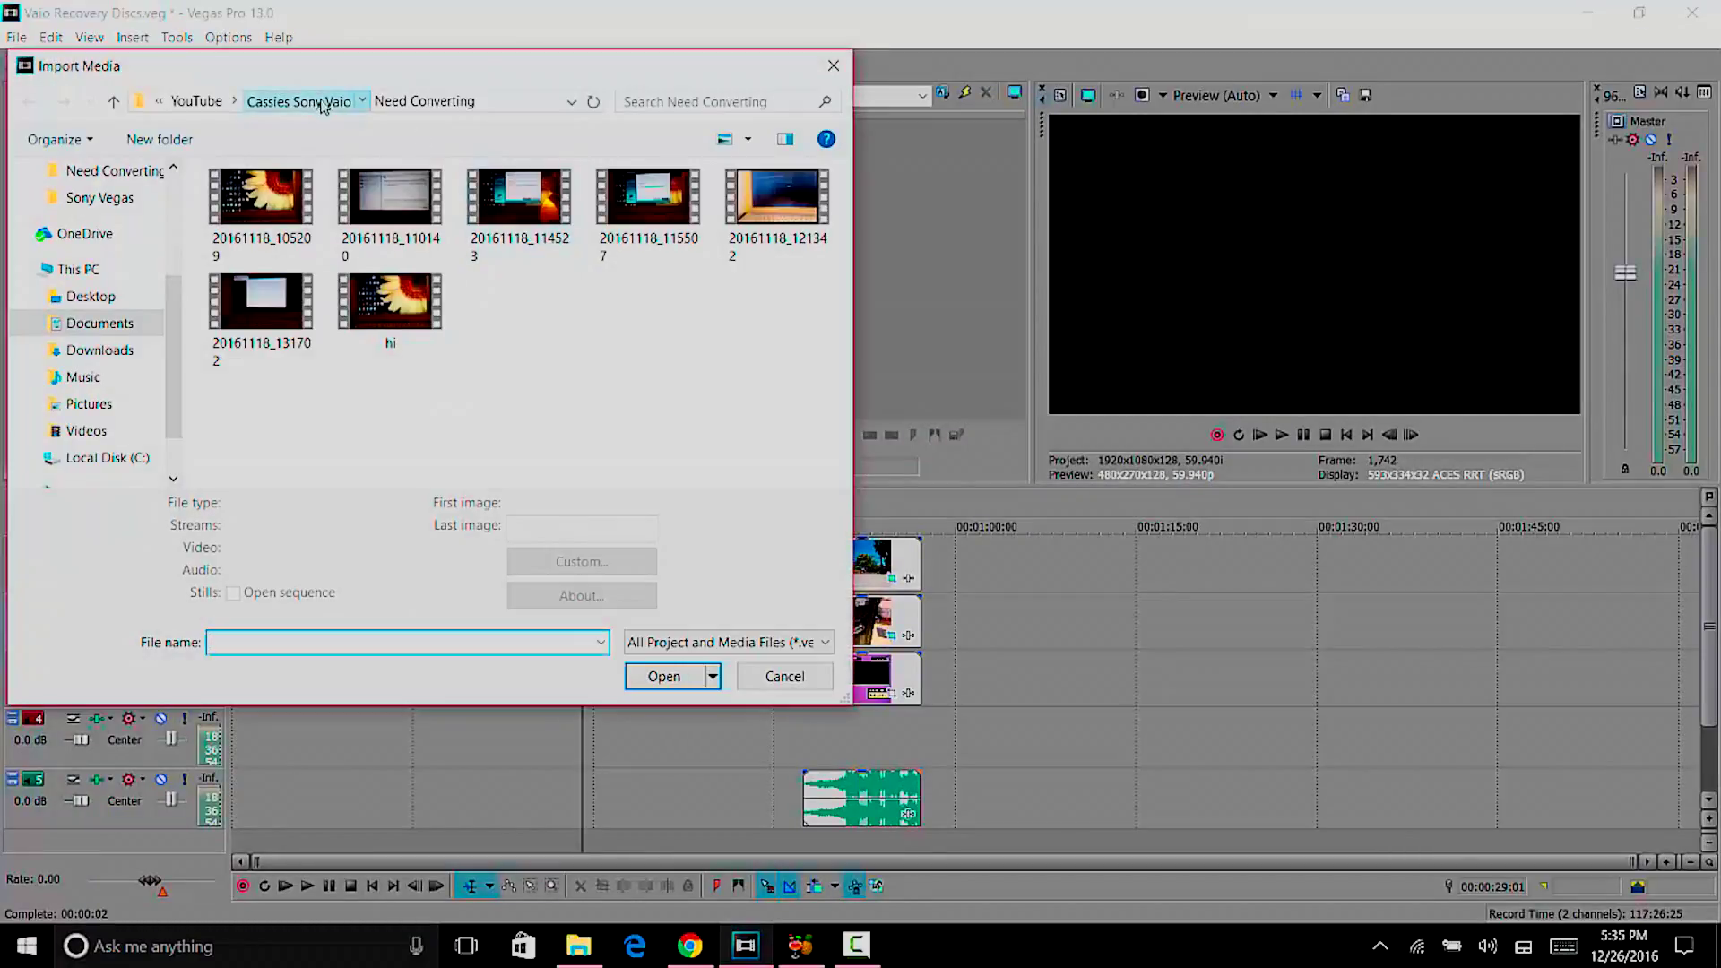
double_click(261, 215)
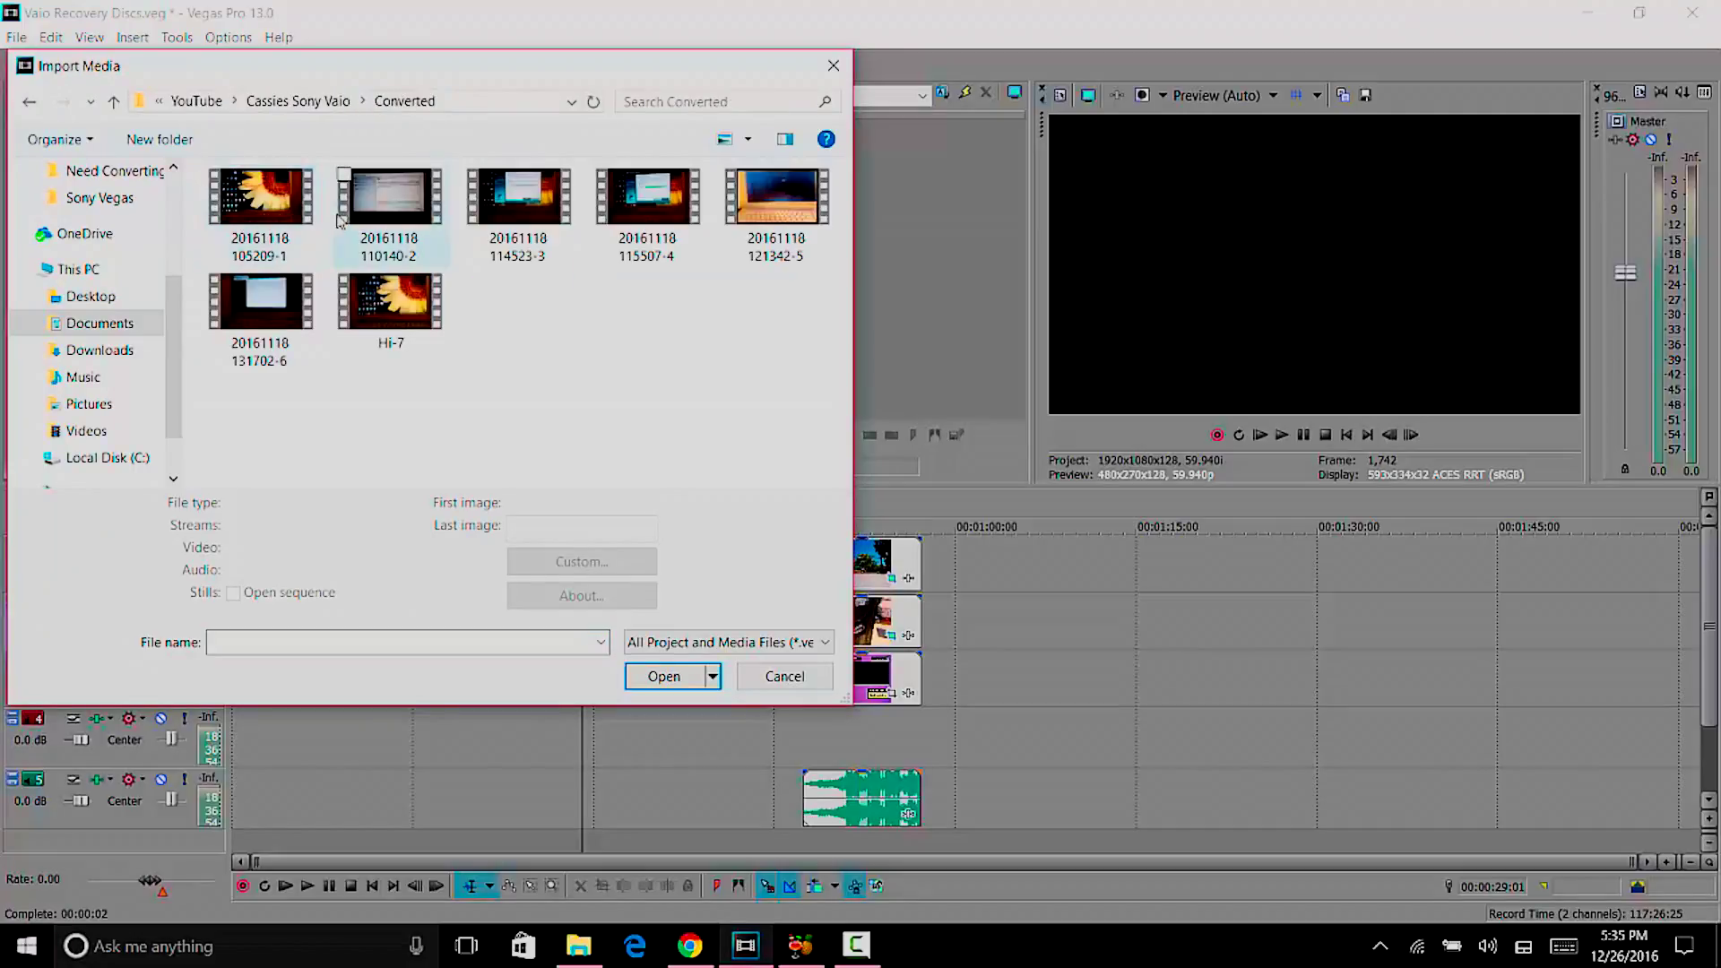
left_click(294, 220)
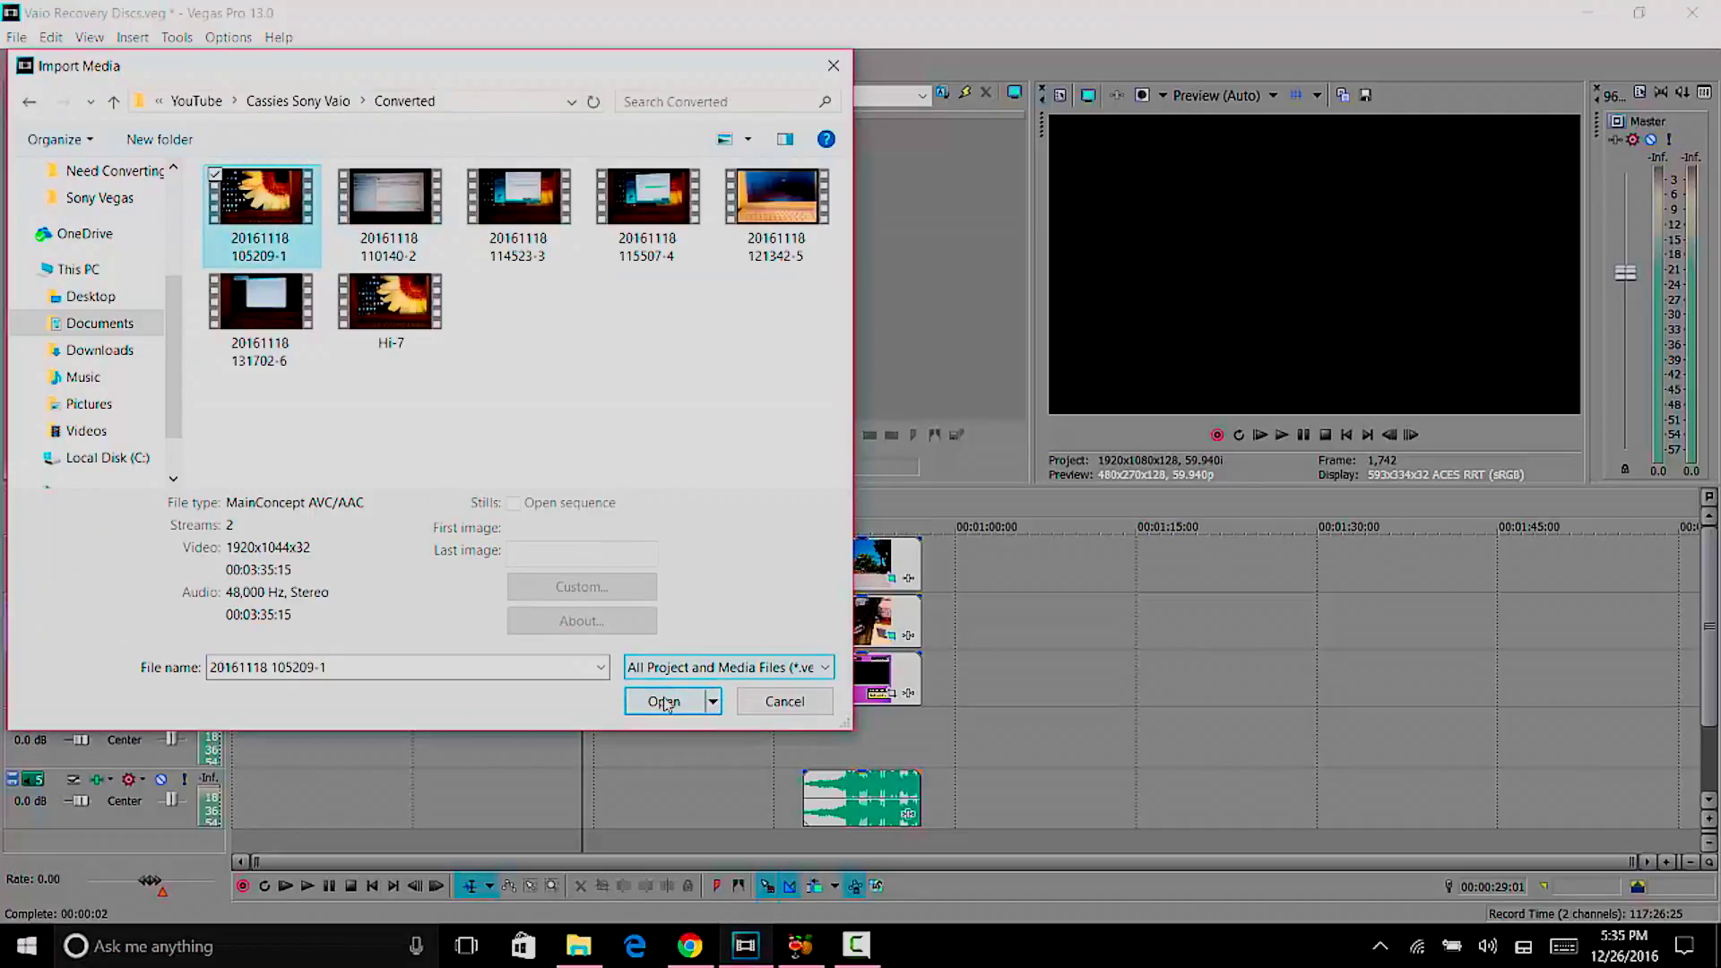
left_click(664, 703)
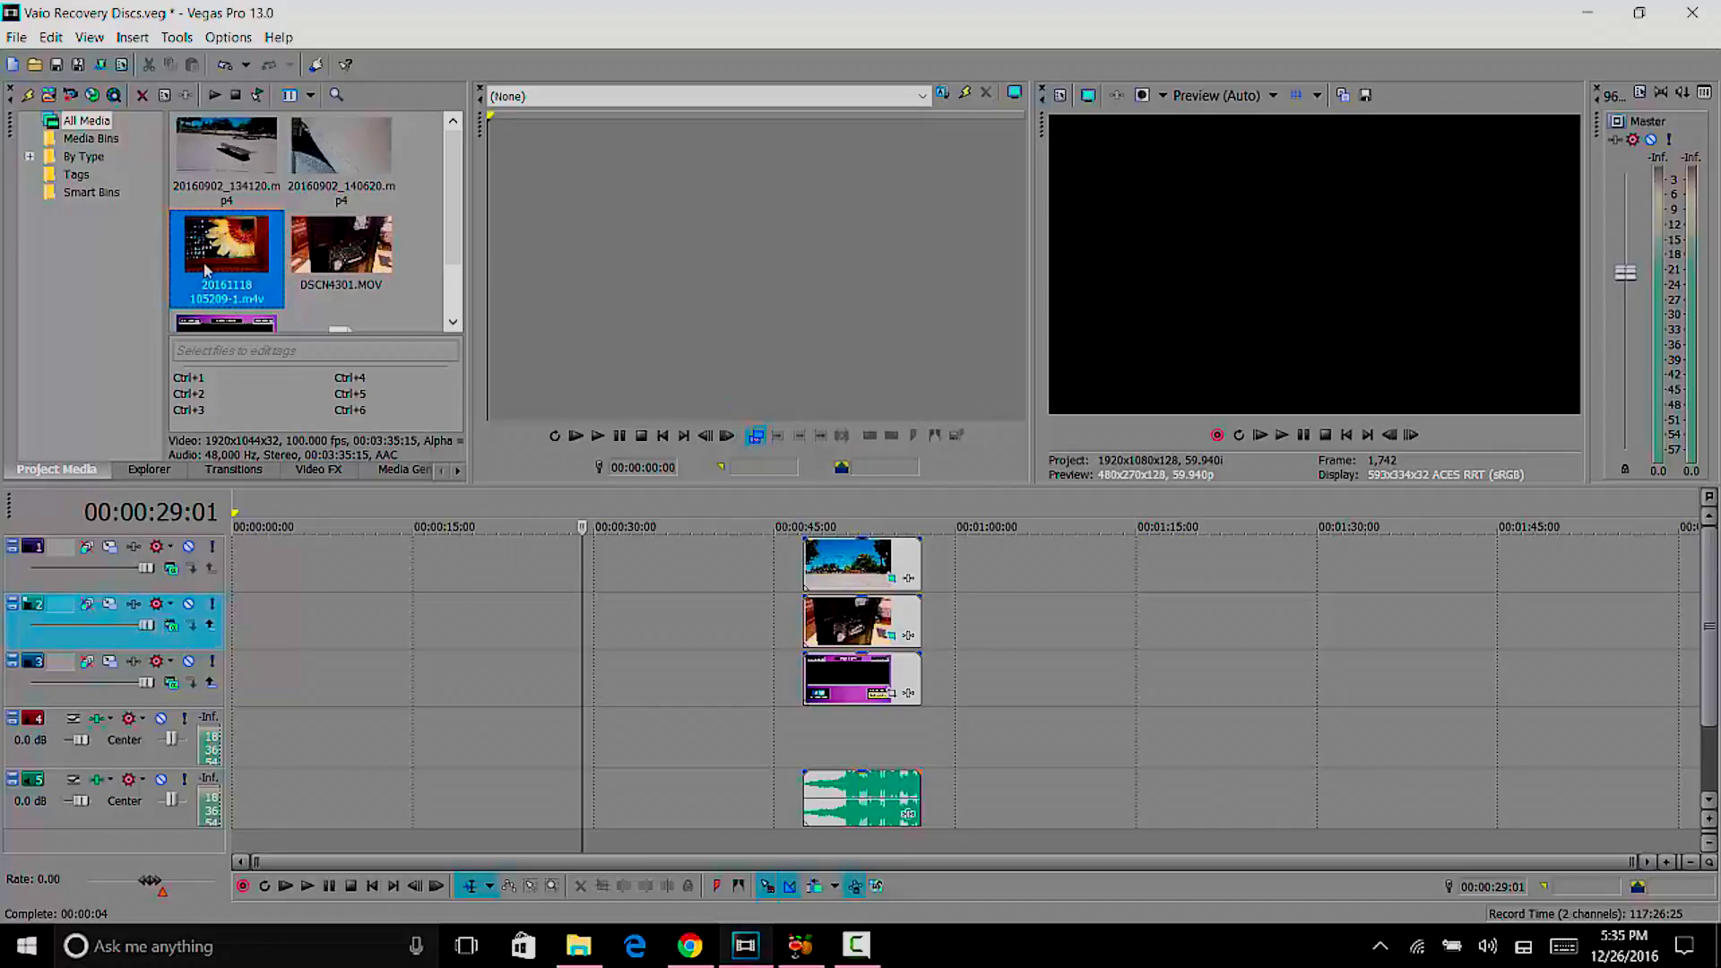
left_click_drag(233, 258, 235, 565)
scroll(627, 618, "down", 3)
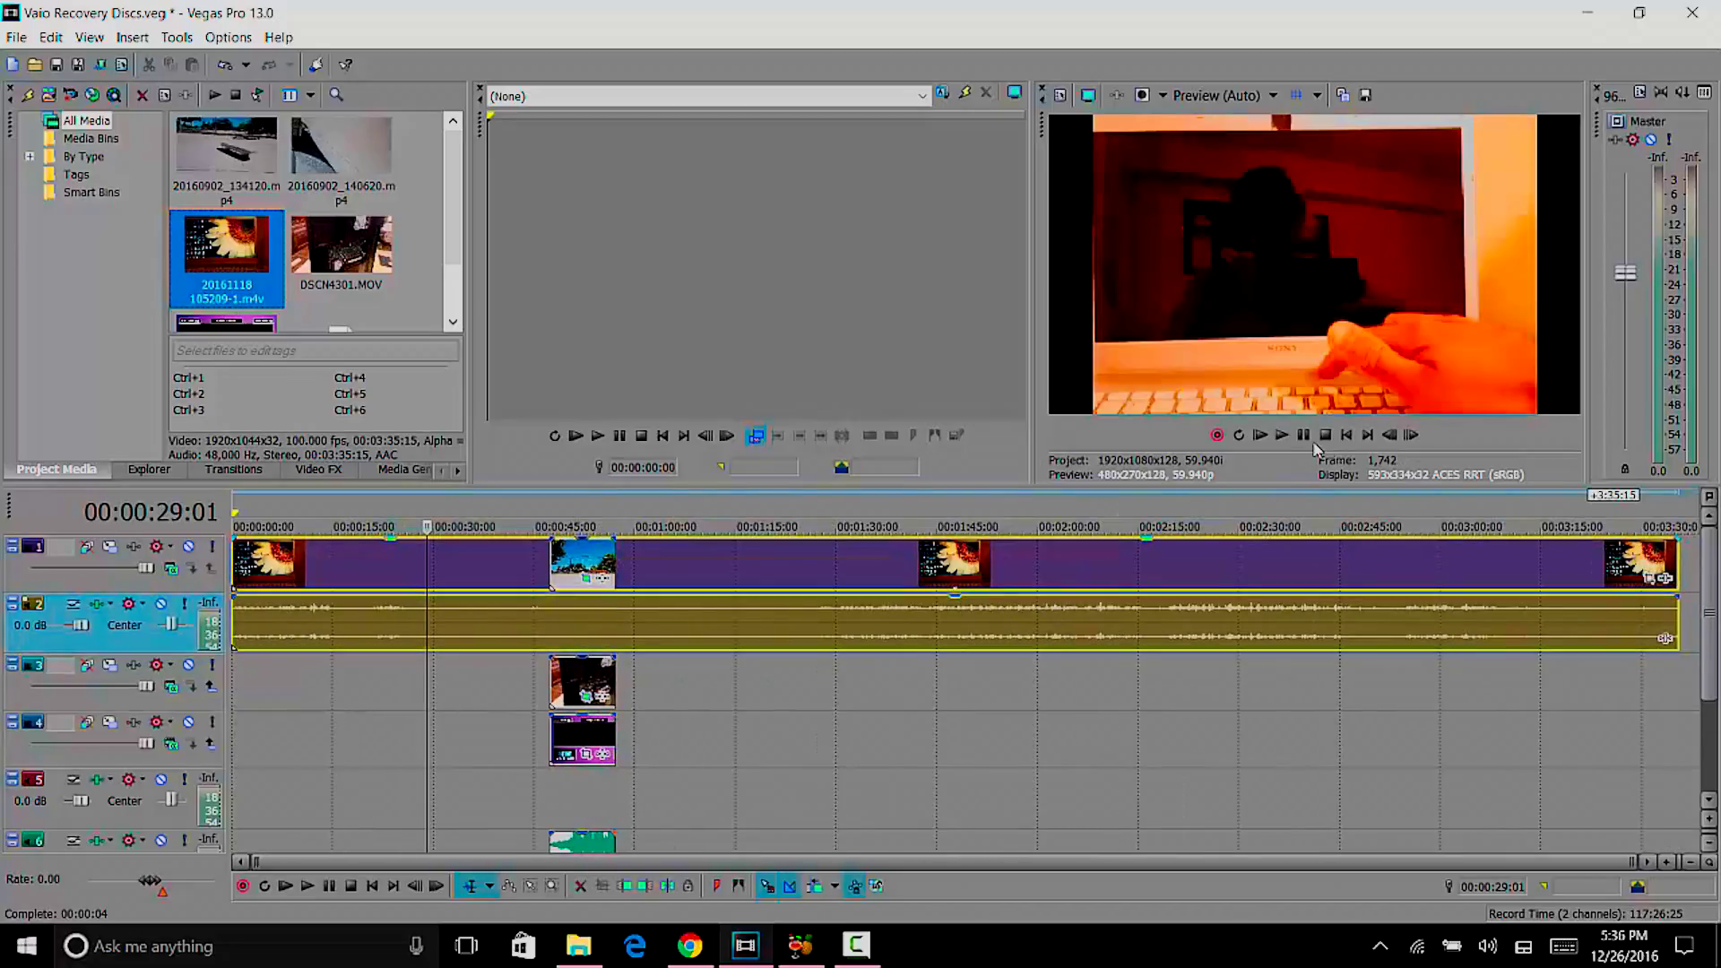
left_click(1281, 434)
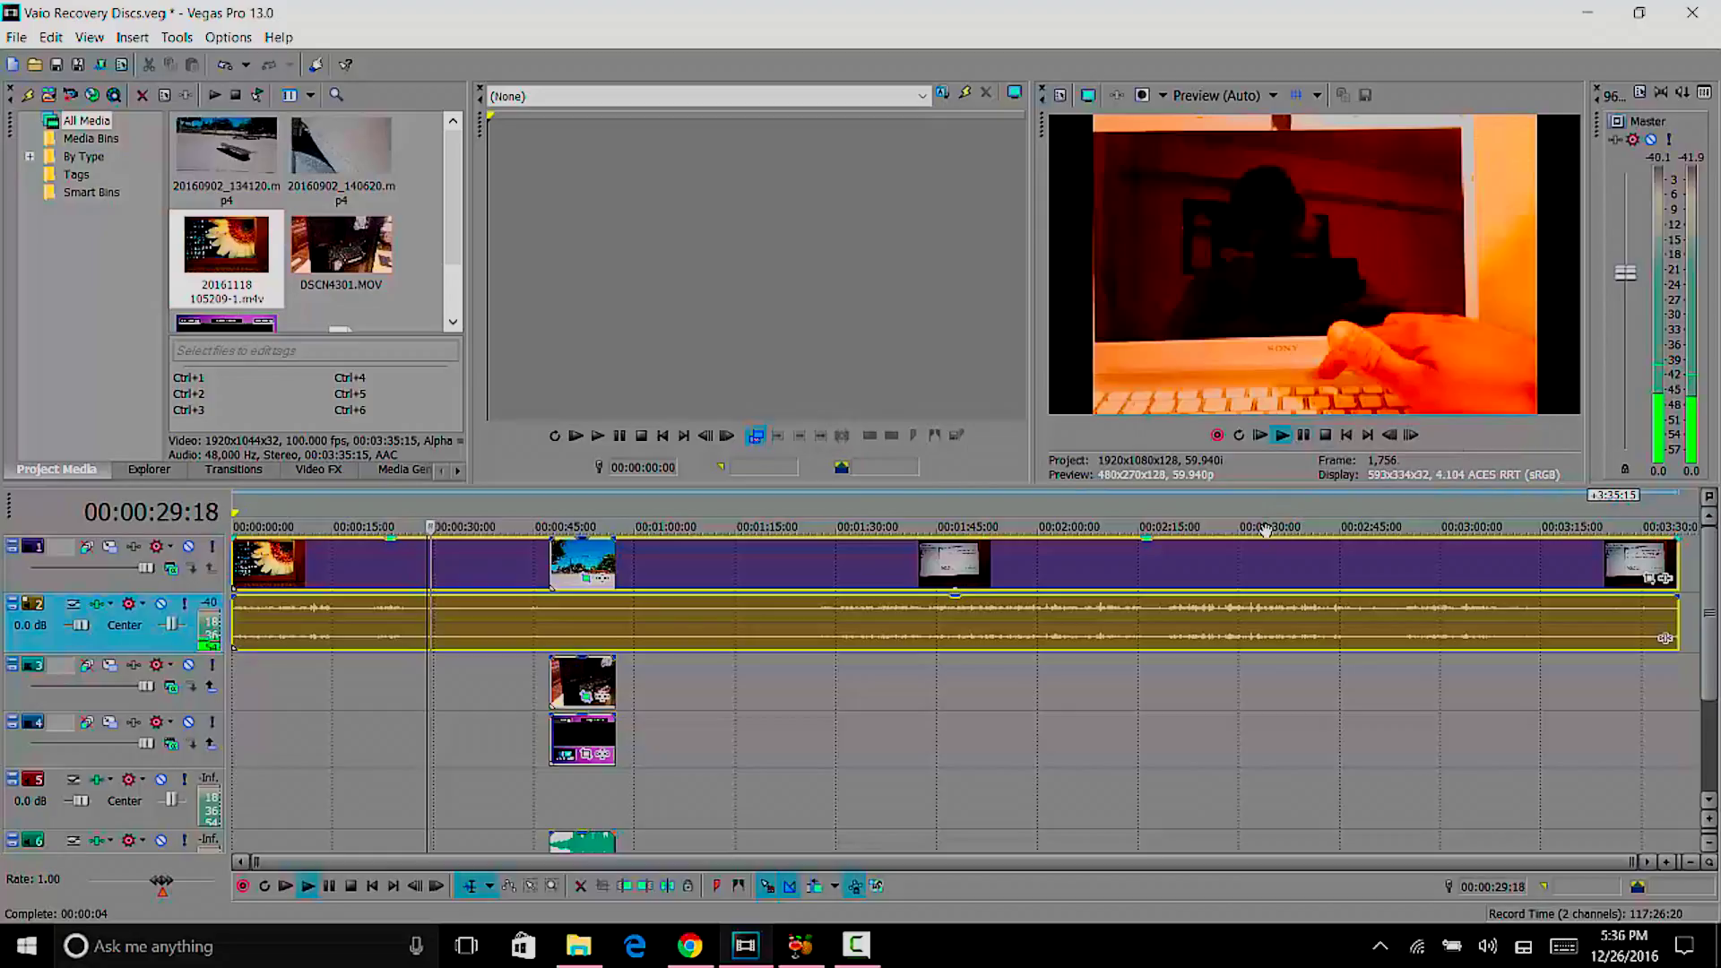